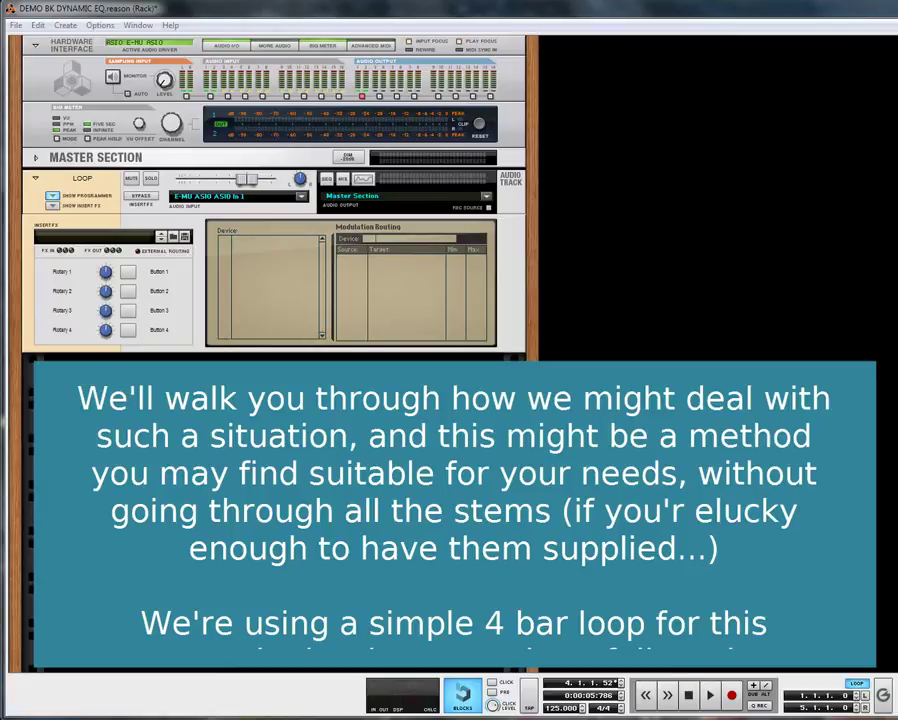
Rewind the song position to bar 1 (1.1.1.0) with Stop
{"action": "left_click", "coordinate": [688, 694]}
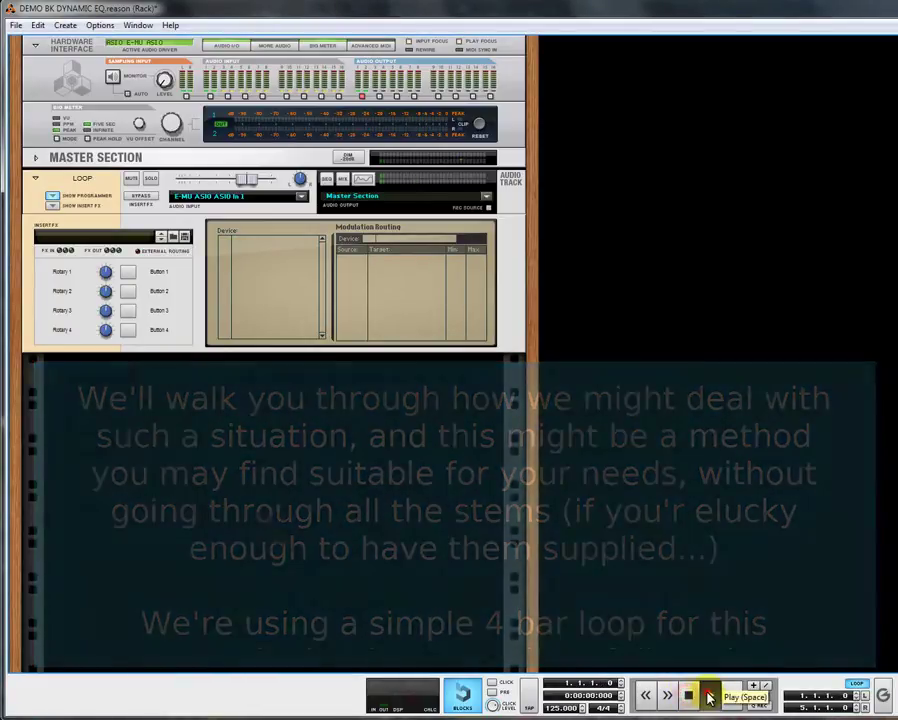
Play the loop while watching the Big Meter peaks, then stop playback
{"action": "left_click", "coordinate": [708, 697]}
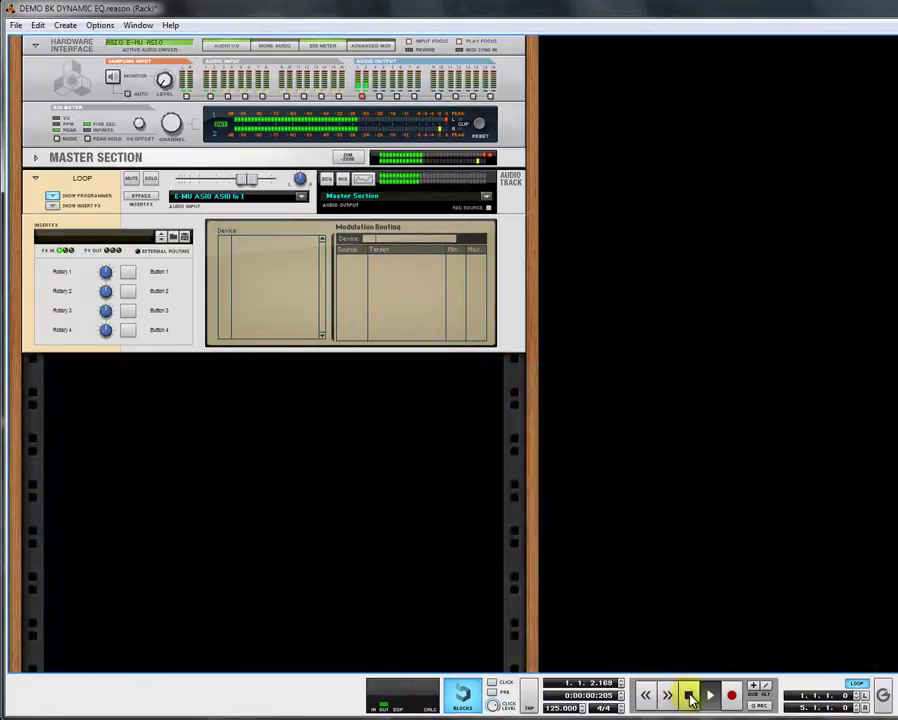
{"action": "left_click", "coordinate": [688, 694]}
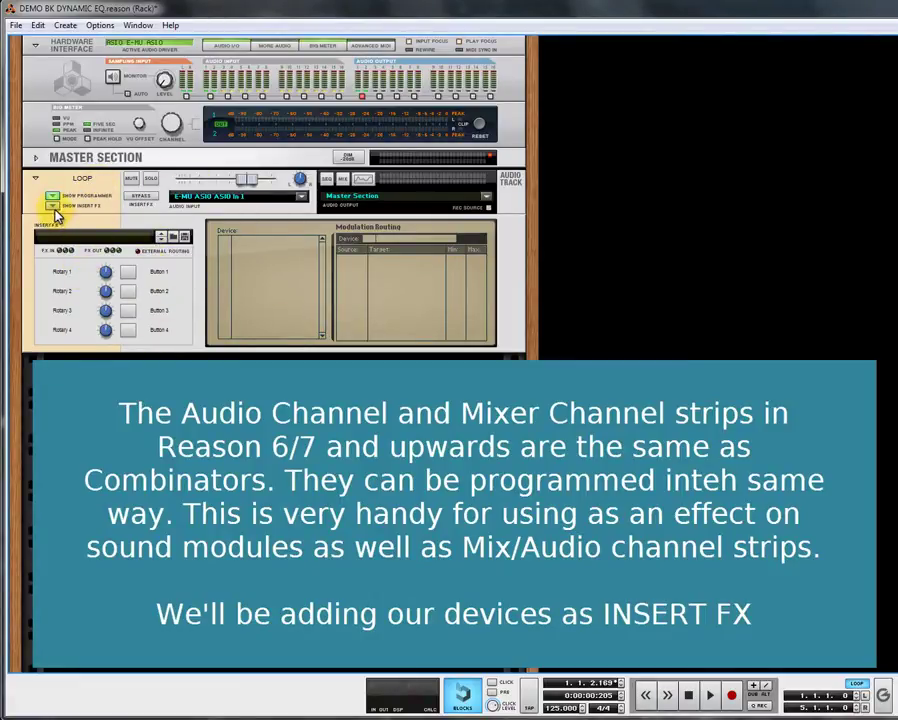
Select the LOOP channel and insert a Spider Audio Merger & Splitter
{"action": "left_click", "coordinate": [66, 212]}
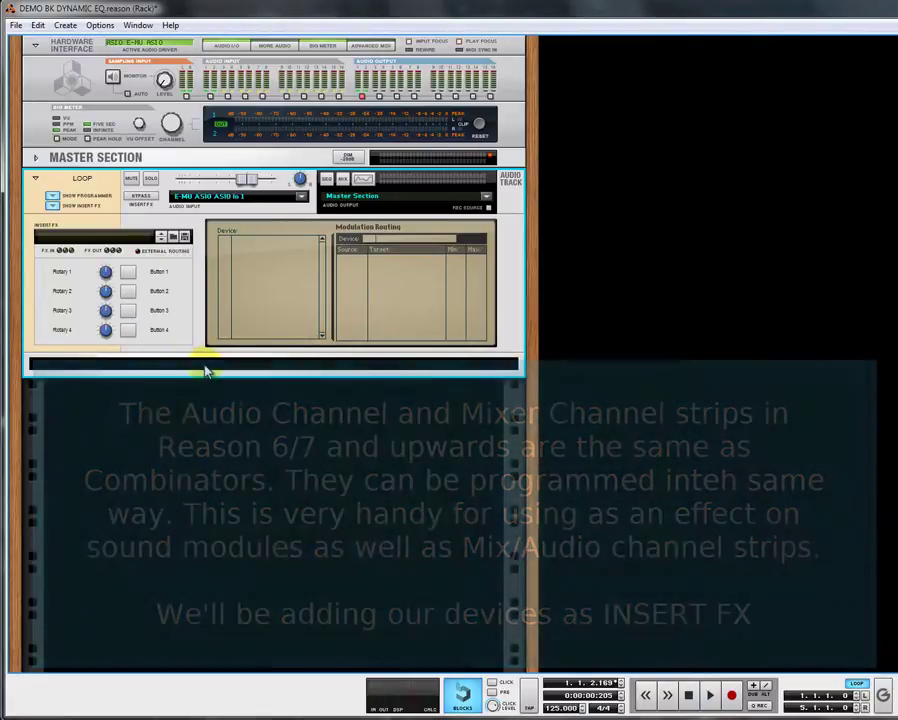
{"action": "right_click", "coordinate": [206, 372]}
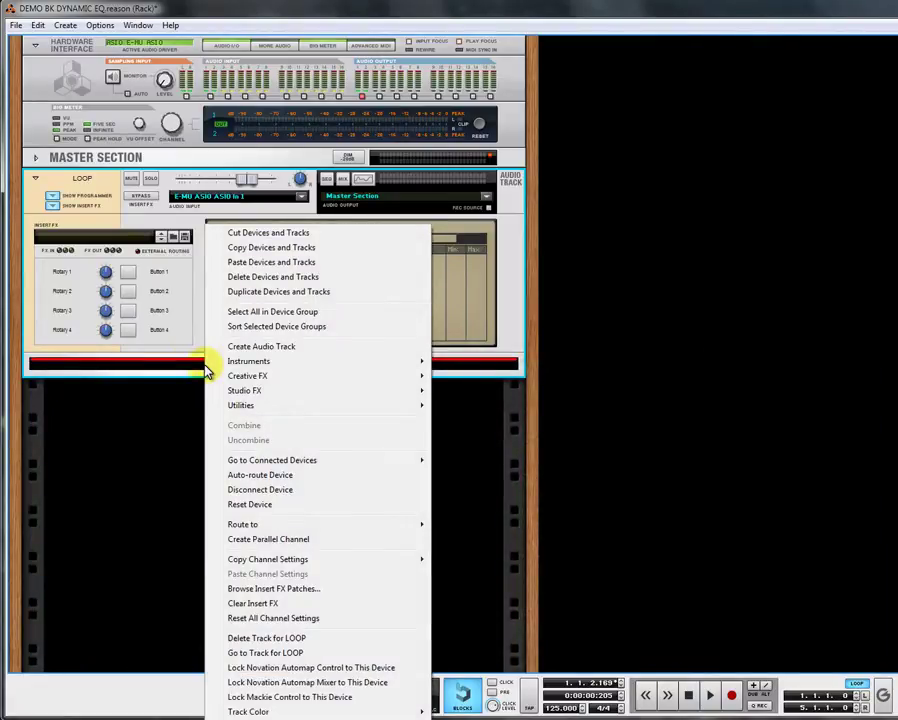
{"action": "mouse_move", "coordinate": [250, 412]}
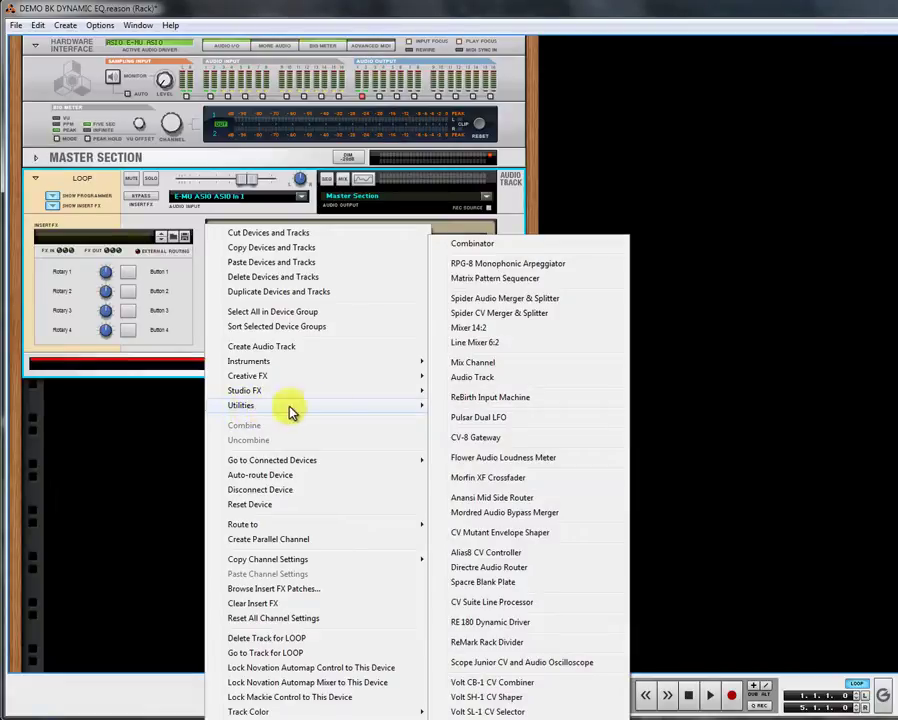
{"action": "left_click", "coordinate": [480, 302]}
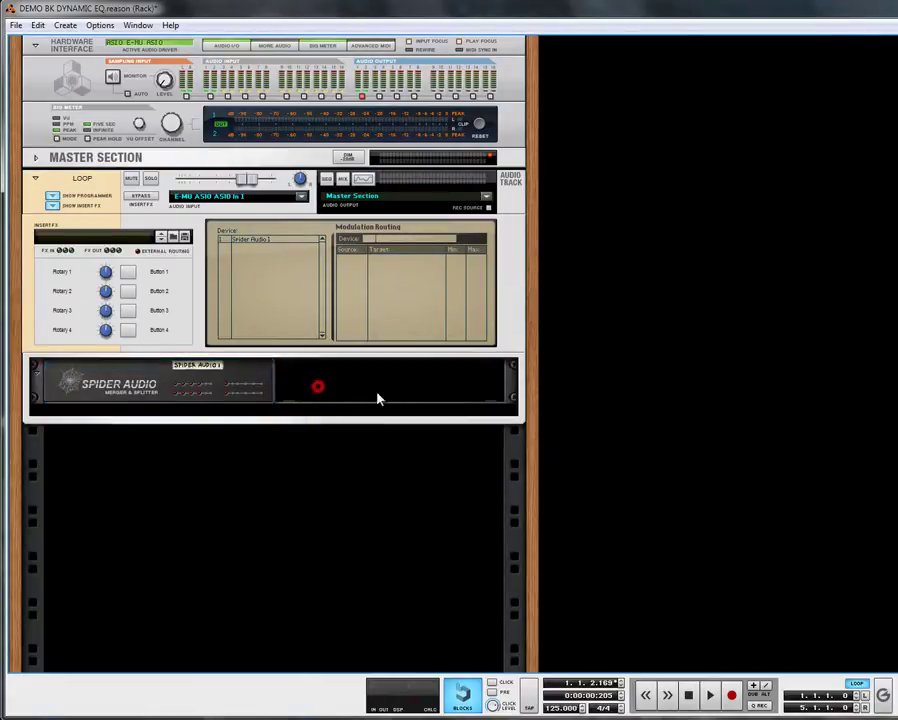
Insert a Spider CV Merger & Splitter from the Utilities menu
{"action": "right_click", "coordinate": [297, 381]}
{"action": "mouse_move", "coordinate": [346, 484]}
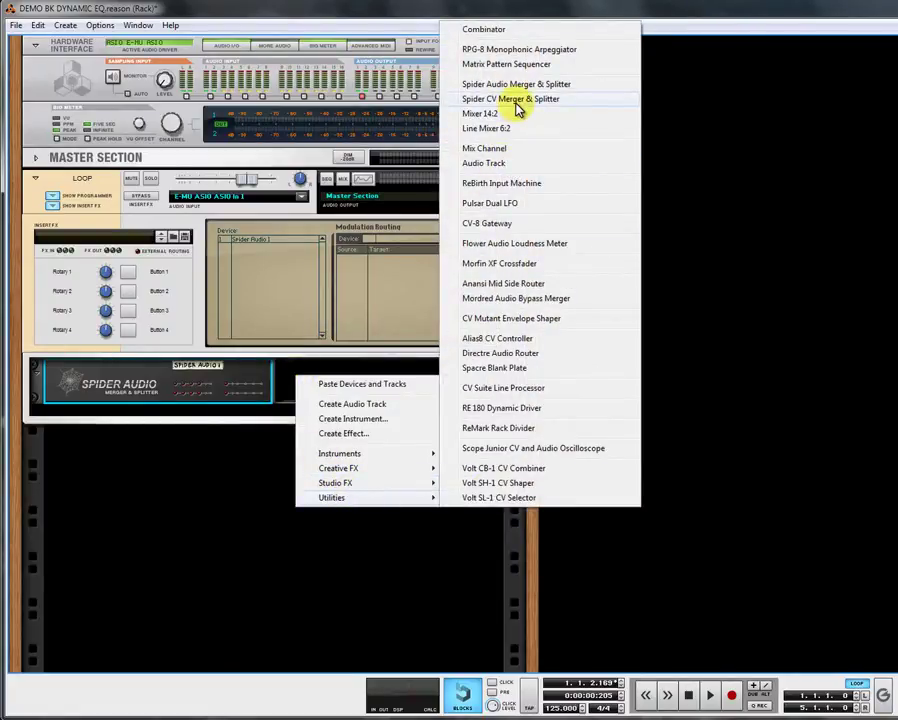
{"action": "left_click", "coordinate": [516, 101]}
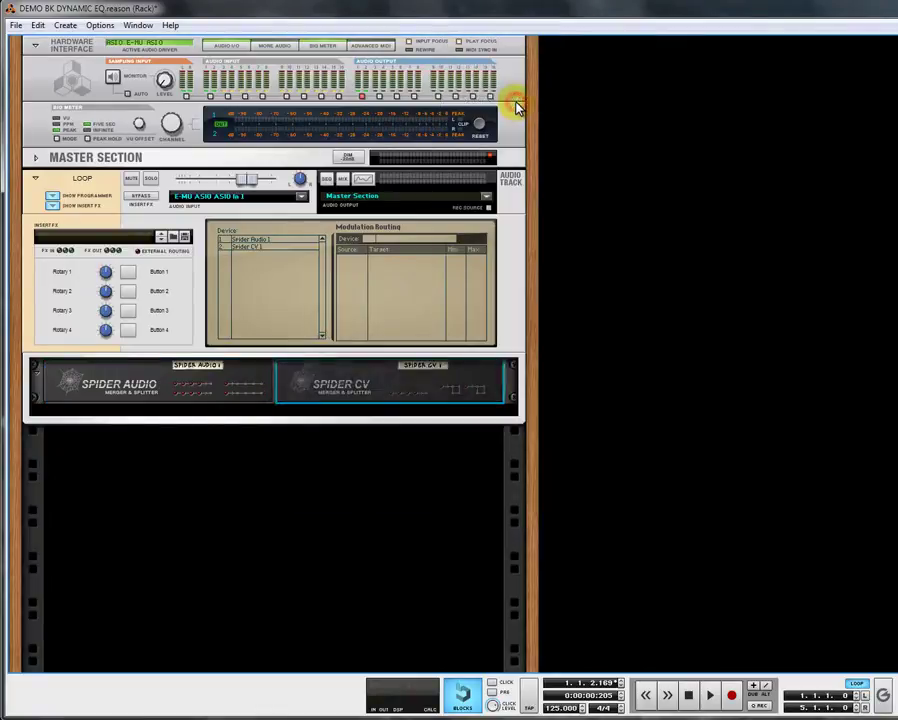
Insert a Black Knight 5 Band Equalizer and duplicate it below itself
{"action": "left_click", "coordinate": [240, 414]}
{"action": "right_click", "coordinate": [240, 414]}
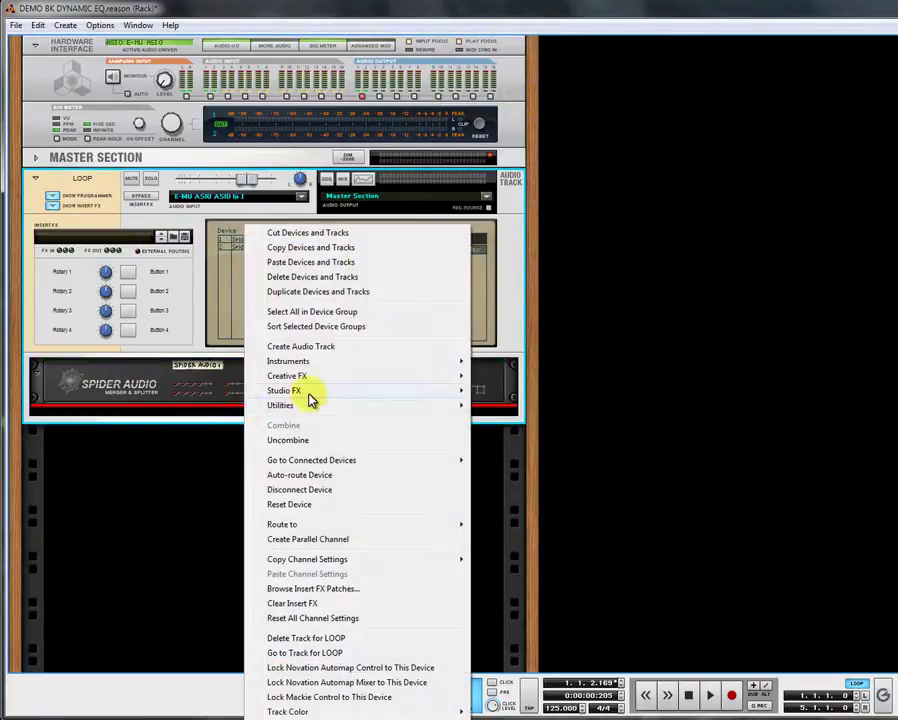
{"action": "mouse_move", "coordinate": [320, 390]}
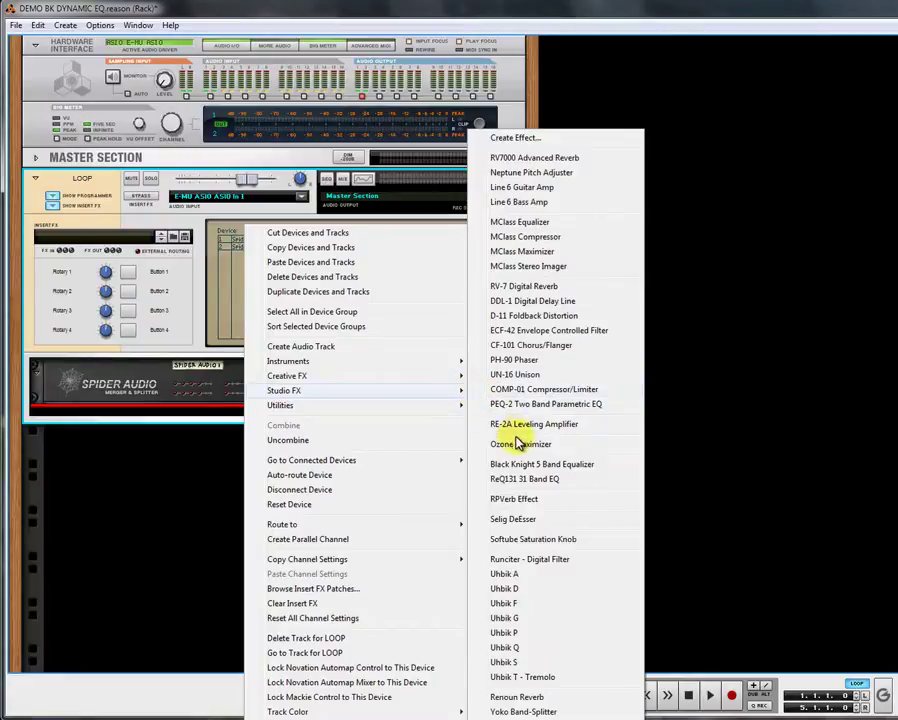
{"action": "left_click", "coordinate": [517, 464]}
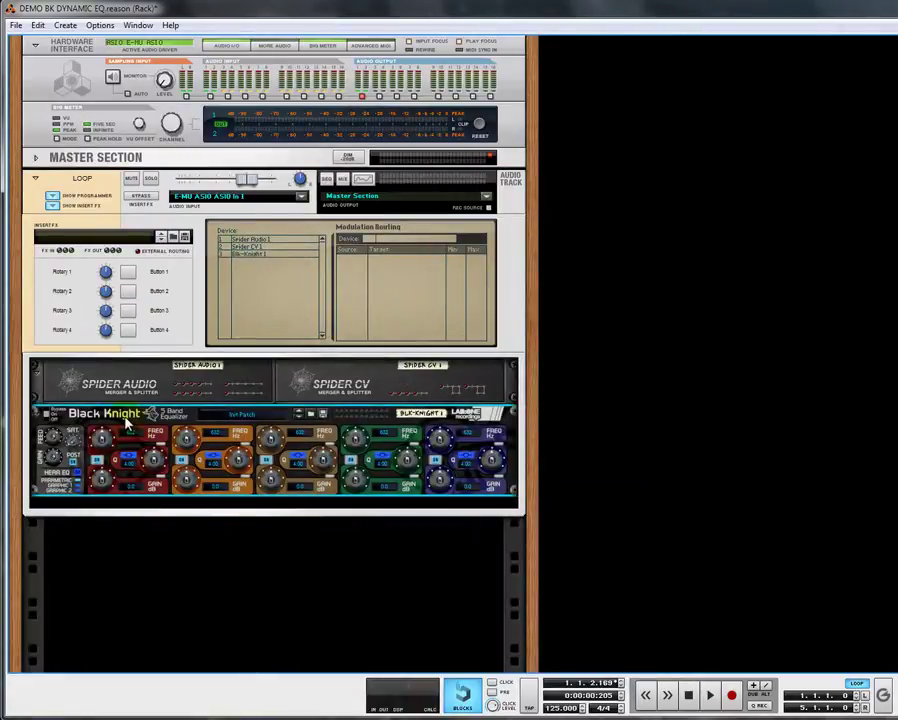
{"action": "left_click_drag", "start_coordinate": [127, 424], "coordinate": [127, 497]}
Unplug a green auto-routed cable from the upper Black Knight on the rack rear
{"action": "key", "text": "Tab"}
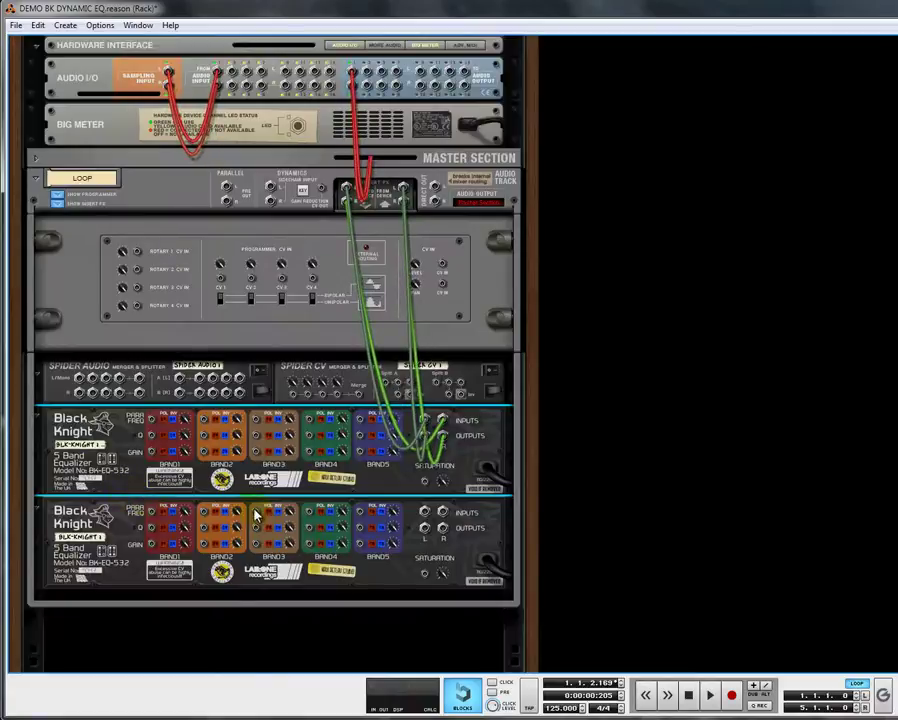
{"action": "left_click_drag", "start_coordinate": [441, 436], "coordinate": [300, 311]}
{"action": "key", "text": "Tab"}
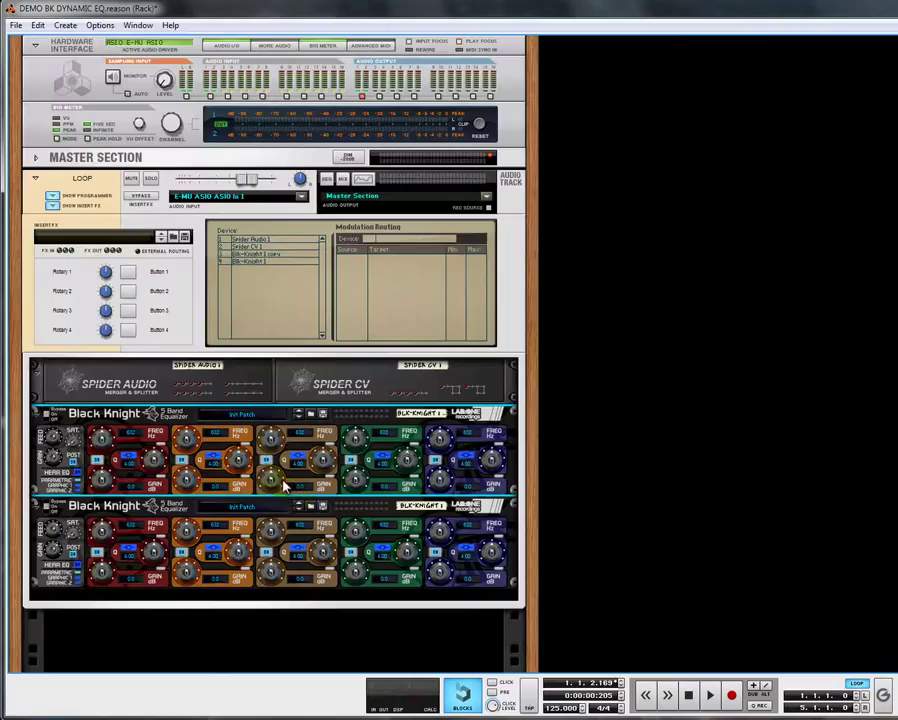
{"action": "scroll", "coordinate": [256, 571], "scroll_direction": "down", "scroll_amount": 1}
Insert an MClass Compressor below the upper Black Knight equalizer
{"action": "left_click", "coordinate": [245, 558]}
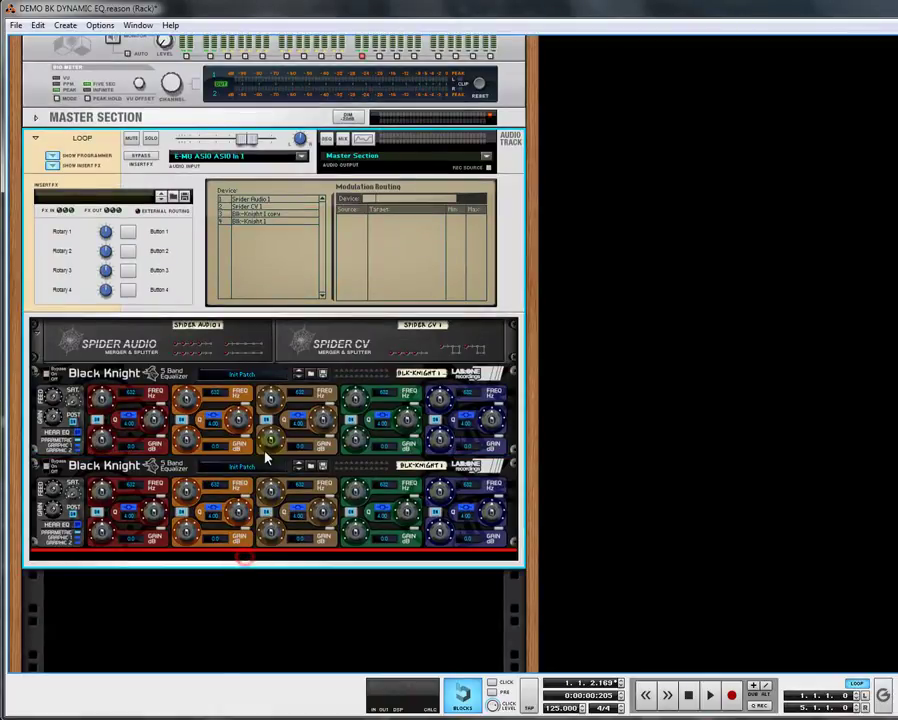
{"action": "right_click", "coordinate": [258, 455]}
{"action": "mouse_move", "coordinate": [333, 424]}
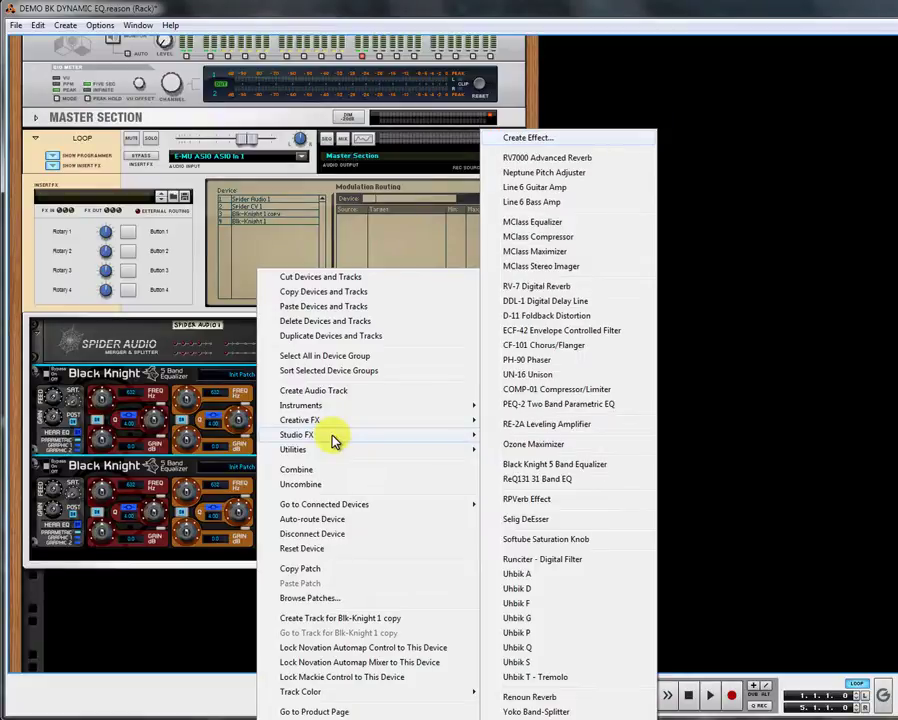
{"action": "left_click", "coordinate": [545, 238]}
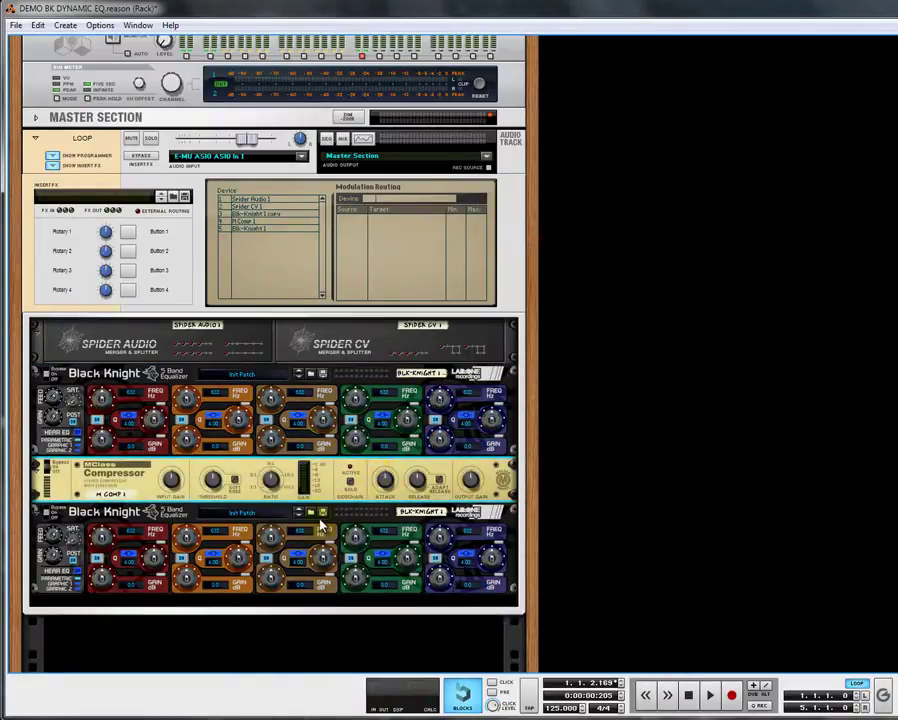
Add a Scope Junior CV and Audio Oscilloscope below the compressor
{"action": "right_click", "coordinate": [255, 502]}
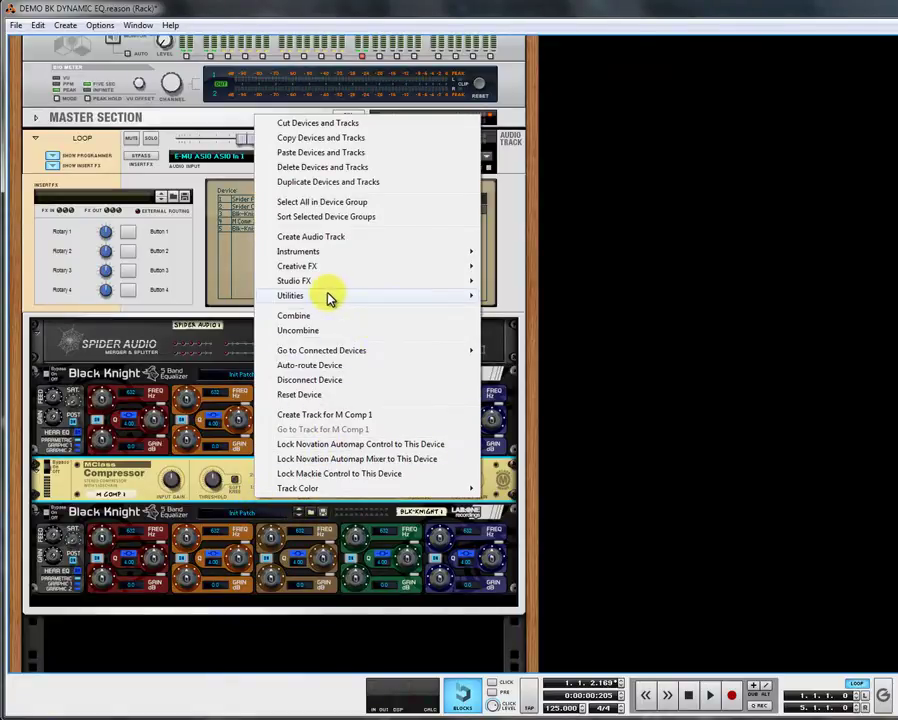
{"action": "mouse_move", "coordinate": [330, 297]}
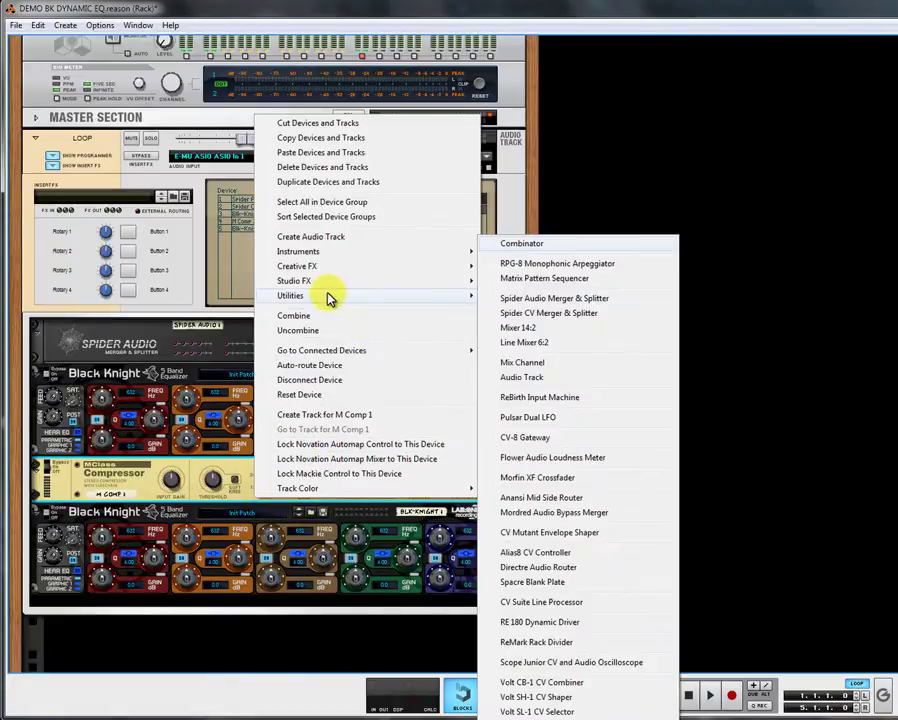
{"action": "left_click", "coordinate": [553, 663]}
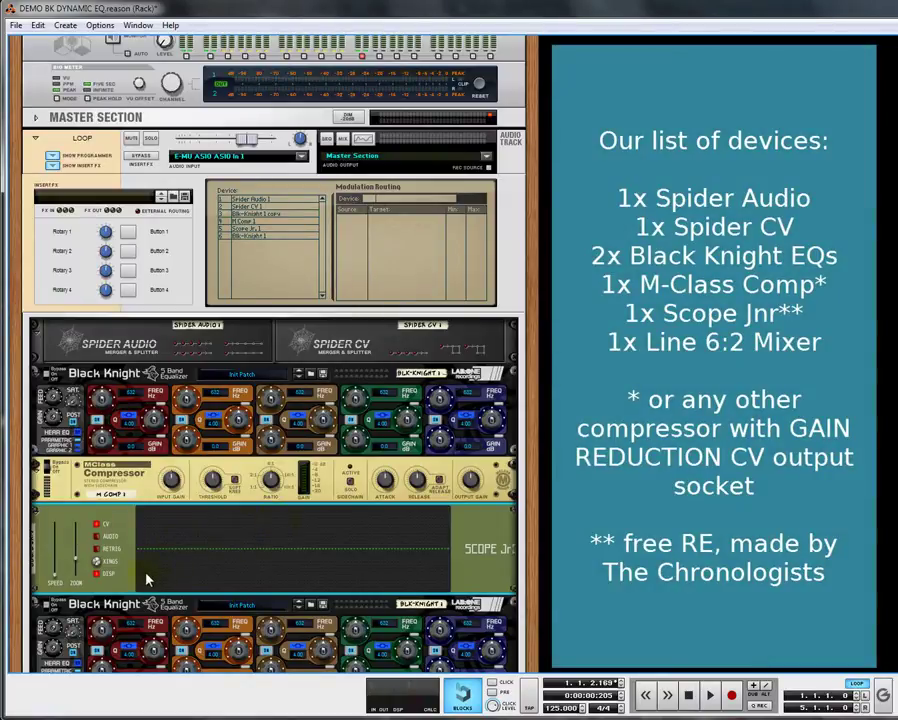
Add a Line Mixer 6:2 at the chain's end and flip the rack to the rear
{"action": "scroll", "coordinate": [218, 568], "scroll_direction": "down", "scroll_amount": 3}
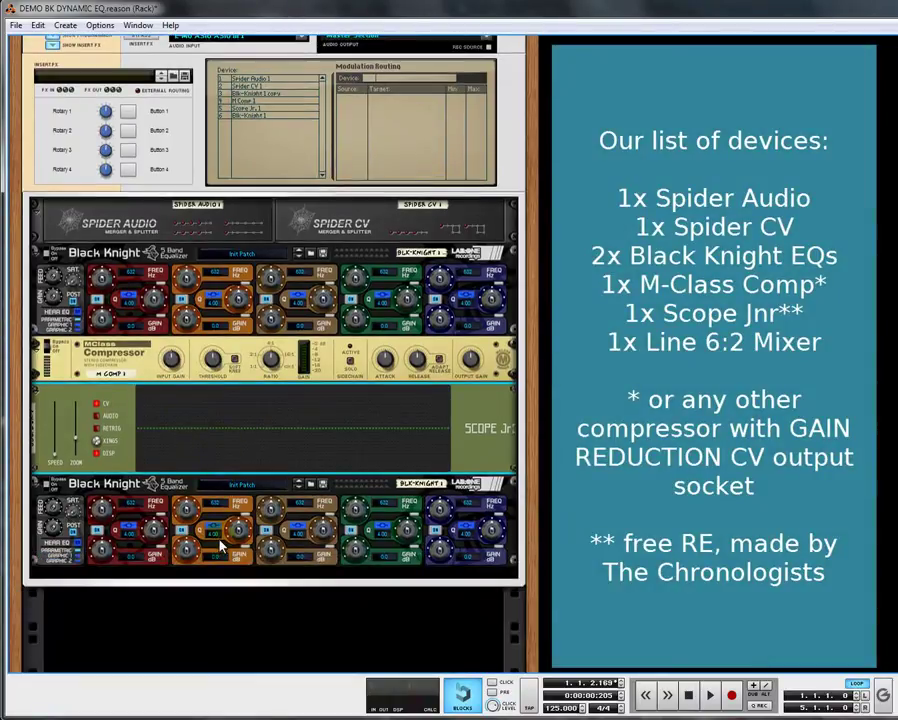
{"action": "right_click", "coordinate": [170, 578]}
{"action": "mouse_move", "coordinate": [268, 256]}
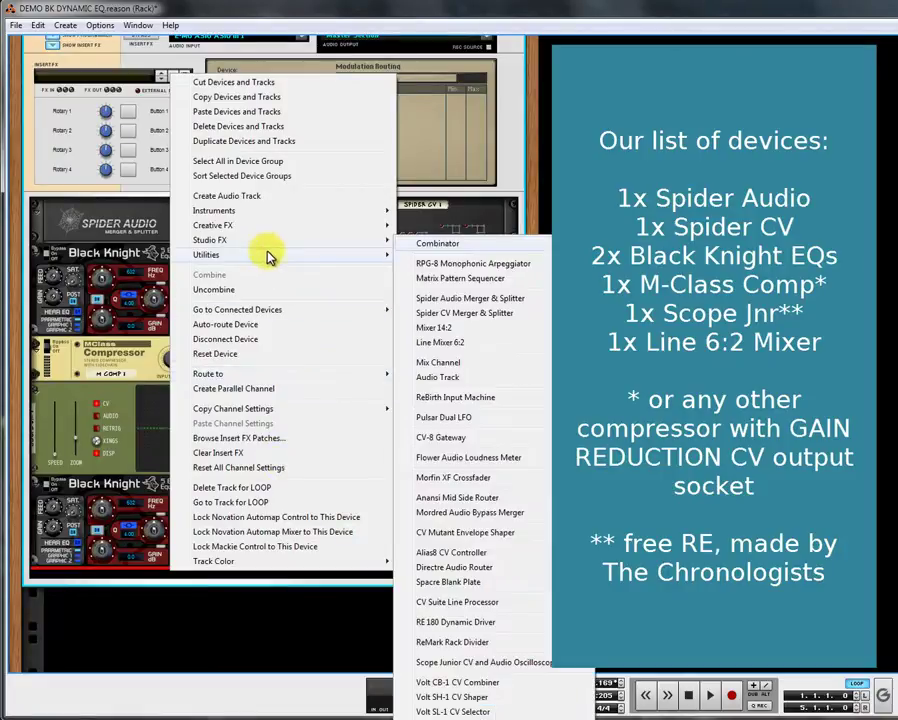
{"action": "left_click", "coordinate": [440, 342]}
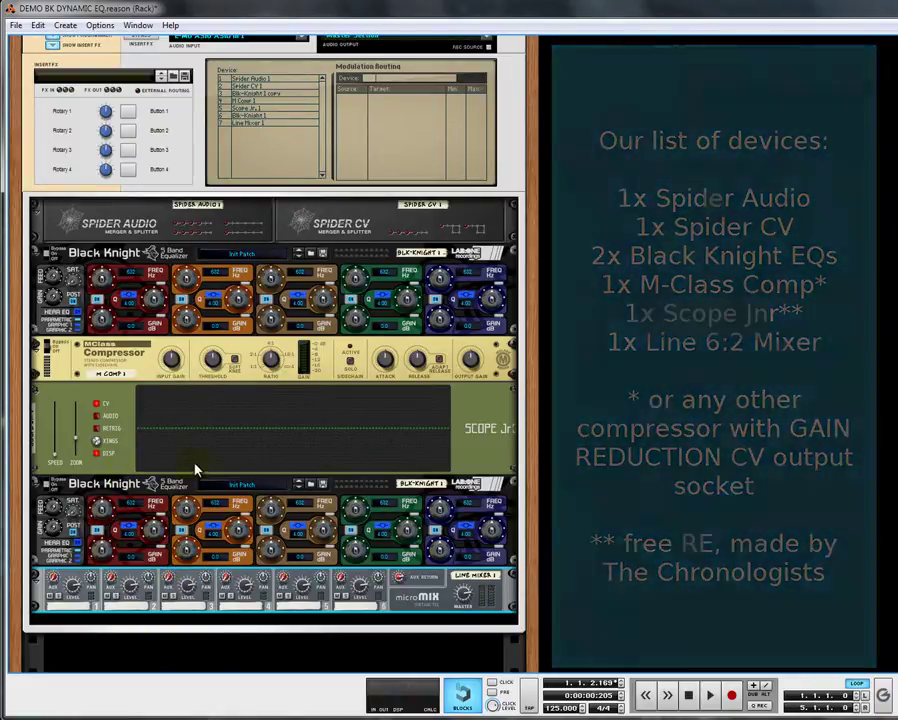
{"action": "key", "text": "Tab"}
{"action": "scroll", "coordinate": [300, 415], "scroll_direction": "up", "scroll_amount": 3}
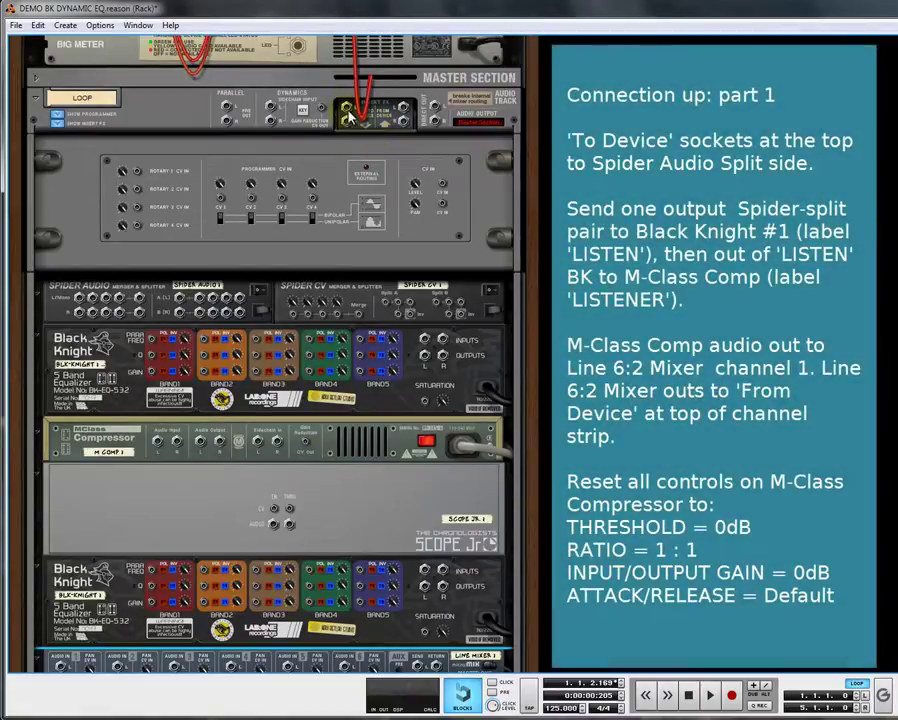
Cable To Device into Spider Audio's split input, then on to the upper Black Knight
{"action": "left_click_drag", "start_coordinate": [349, 111], "coordinate": [182, 300]}
{"action": "left_click_drag", "start_coordinate": [181, 305], "coordinate": [420, 344]}
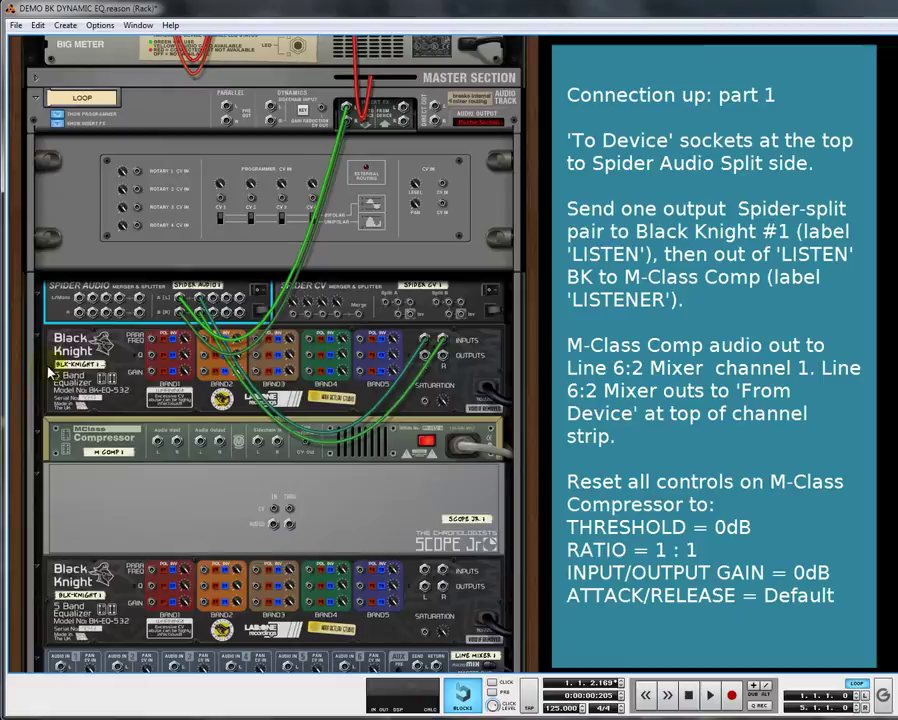
{"action": "left_click", "coordinate": [88, 377]}
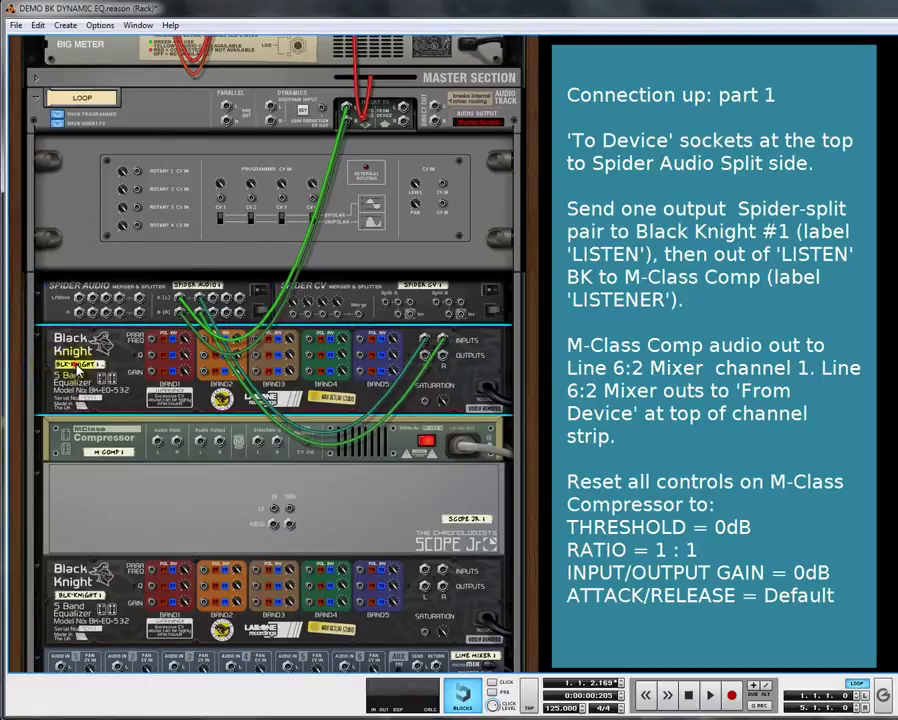
Label the upper Black Knight LISTEN and cable its output into the compressor
{"action": "double_click", "coordinate": [92, 366]}
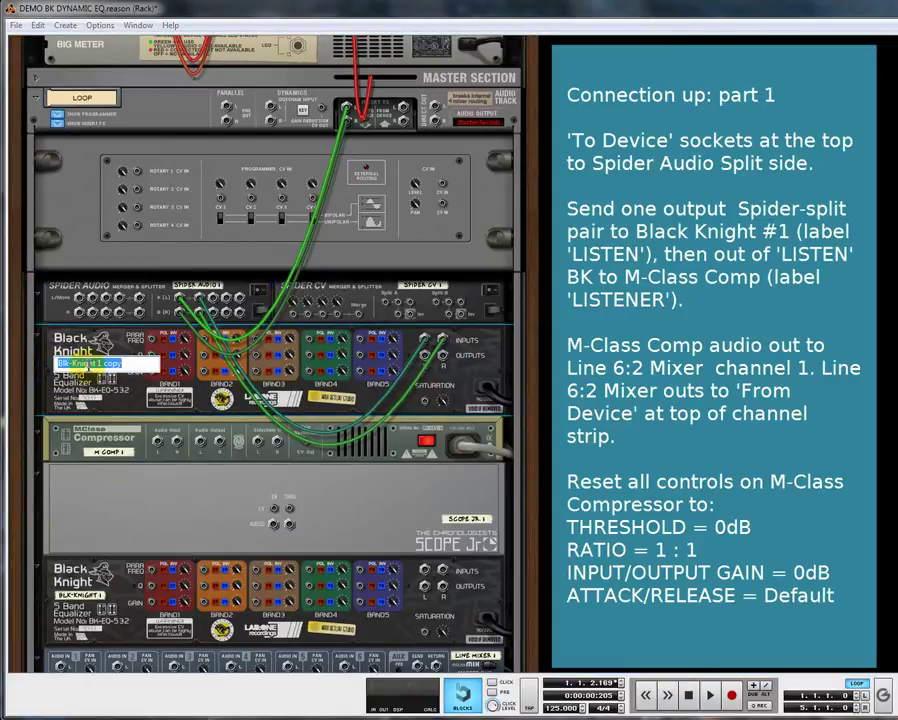
{"action": "type", "text": "LISTEN"}
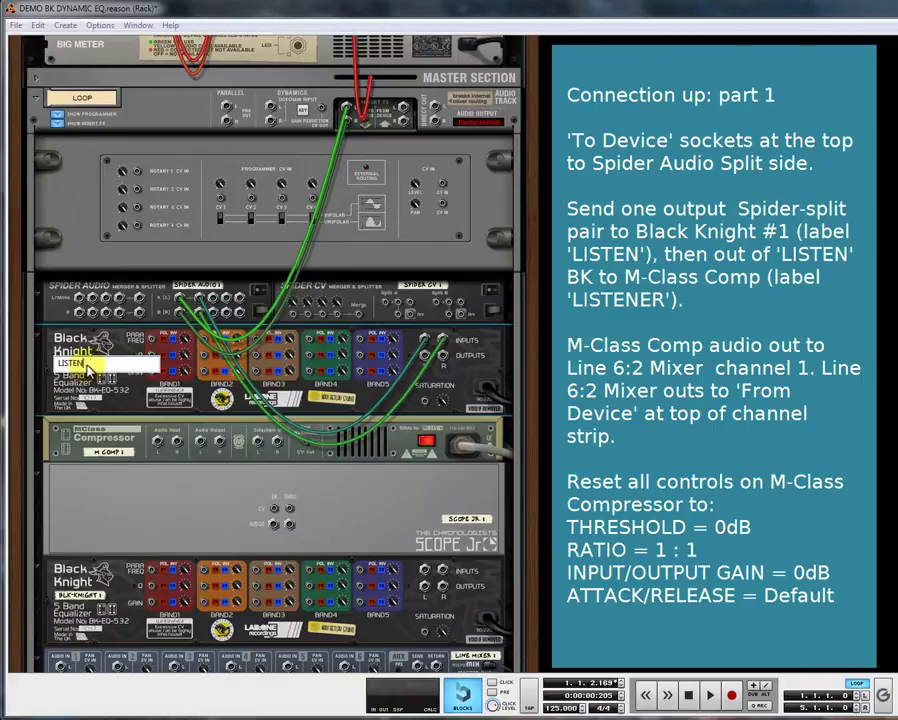
{"action": "key", "text": "Return"}
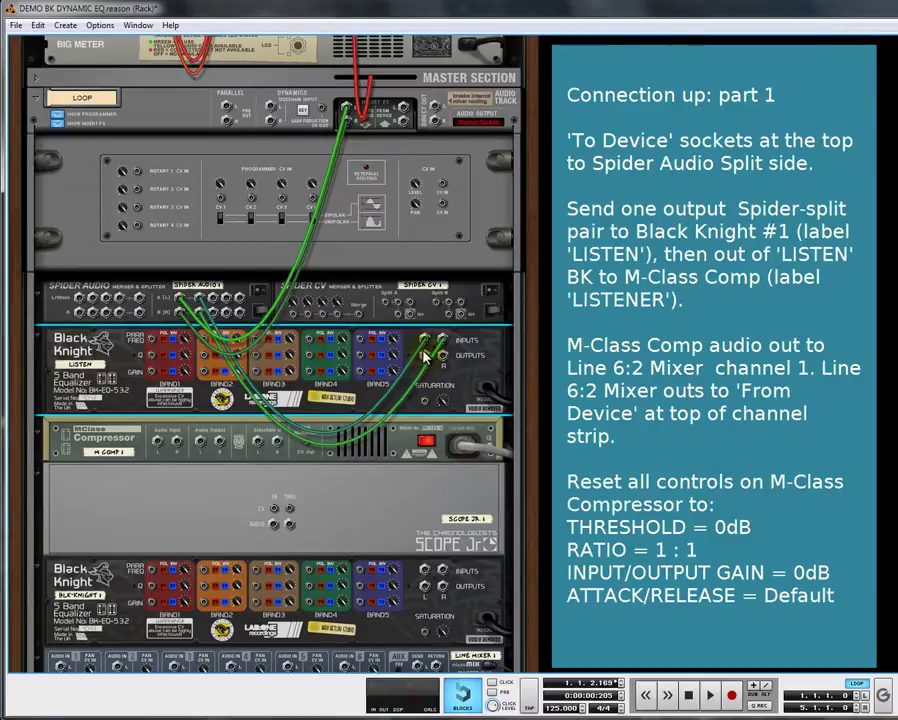
{"action": "left_click_drag", "start_coordinate": [428, 362], "coordinate": [160, 445]}
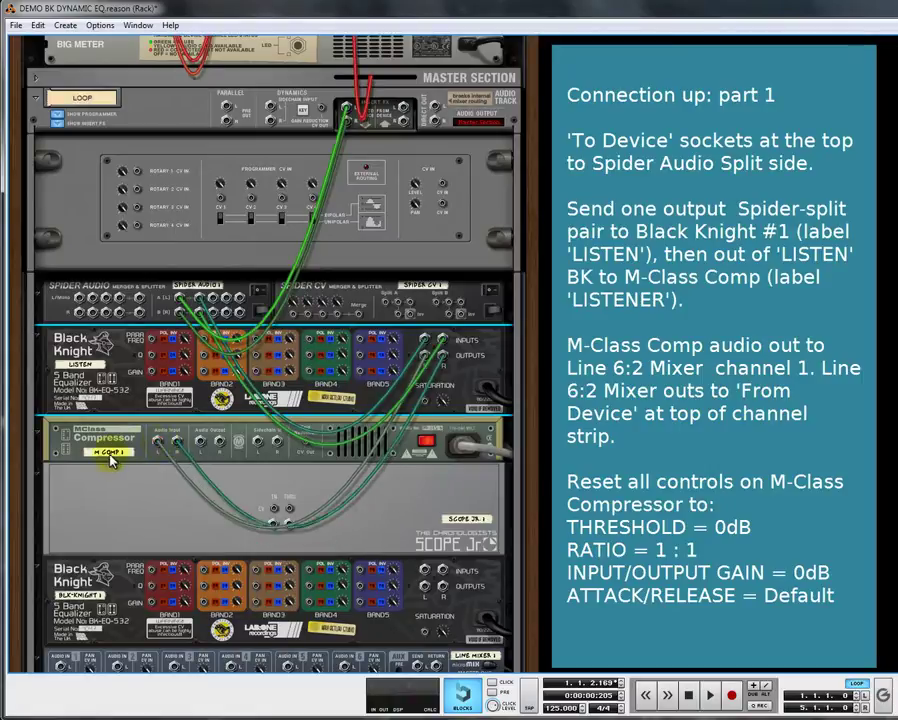
Rename the MClass Compressor LISTENER
{"action": "double_click", "coordinate": [110, 452]}
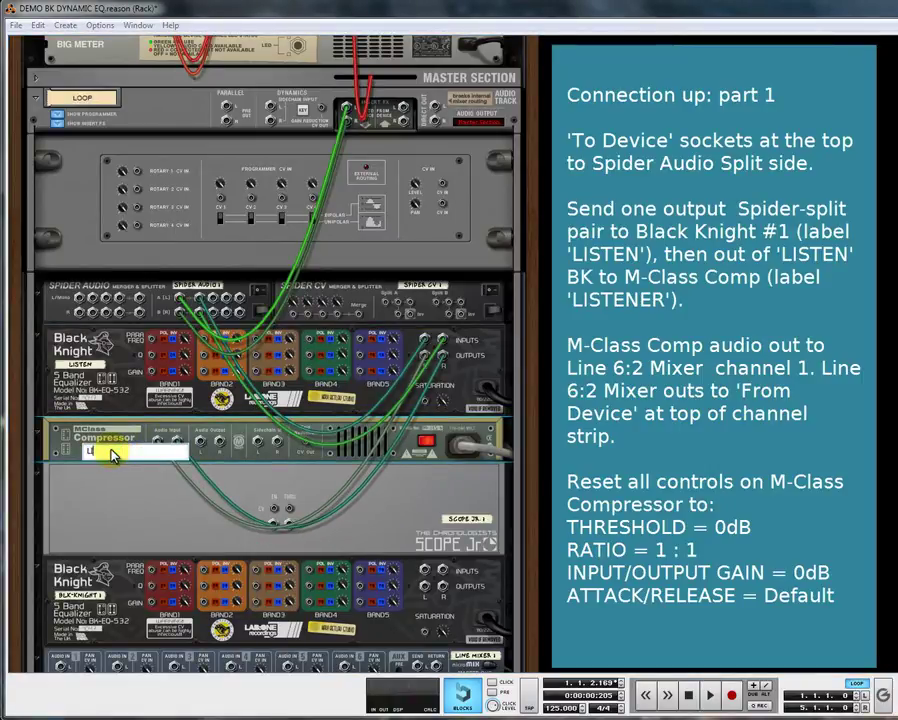
{"action": "type", "text": "LISTENER"}
{"action": "key", "text": "Return"}
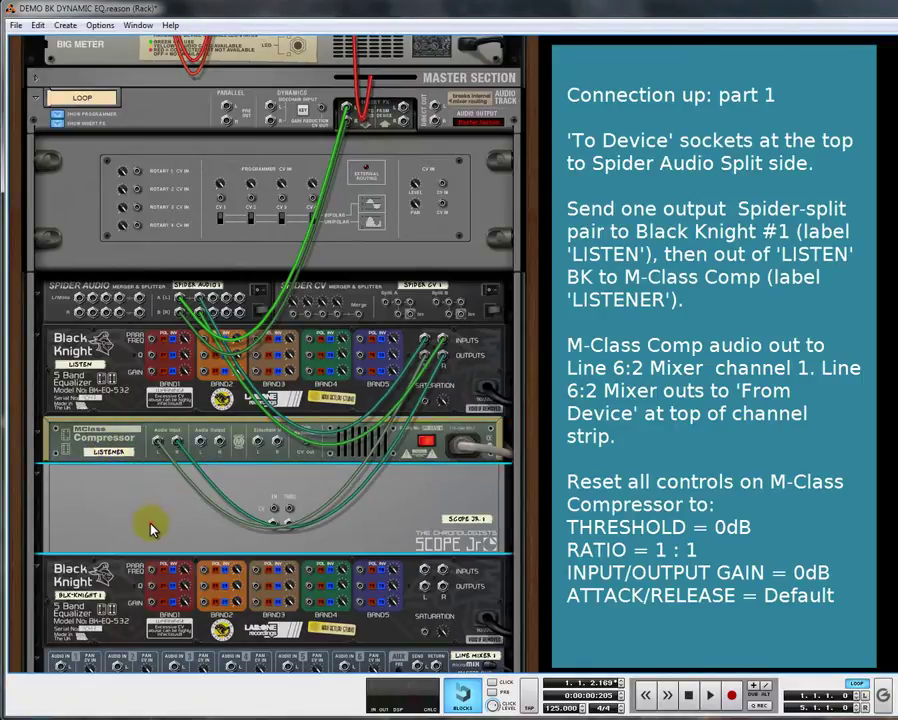
Rename the Scope Jr device VIEW
{"action": "left_click", "coordinate": [150, 523]}
{"action": "double_click", "coordinate": [468, 520]}
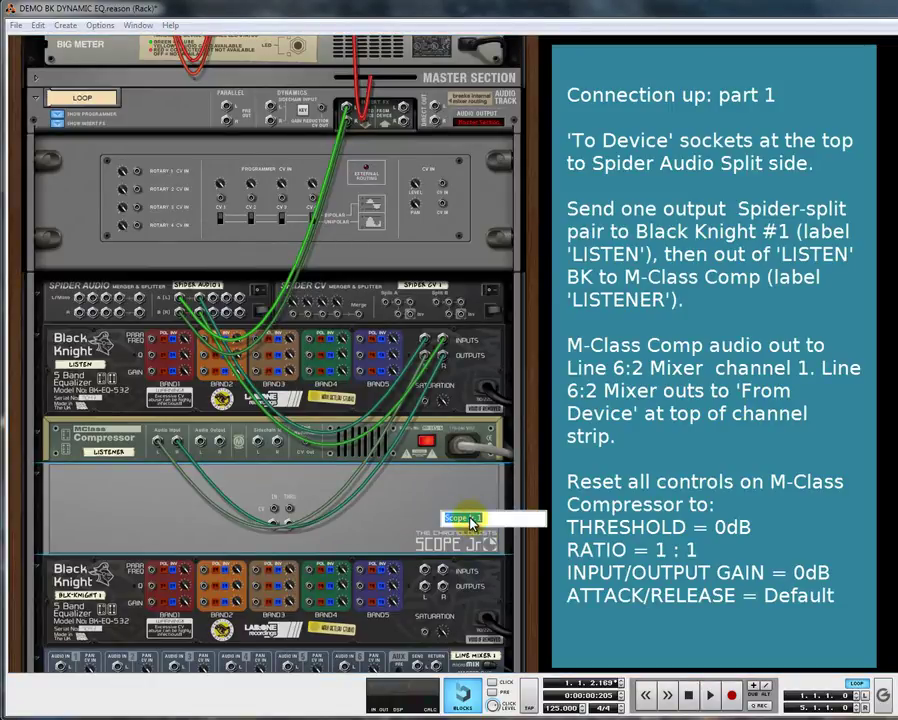
{"action": "type", "text": "VIEW"}
{"action": "key", "text": "Return"}
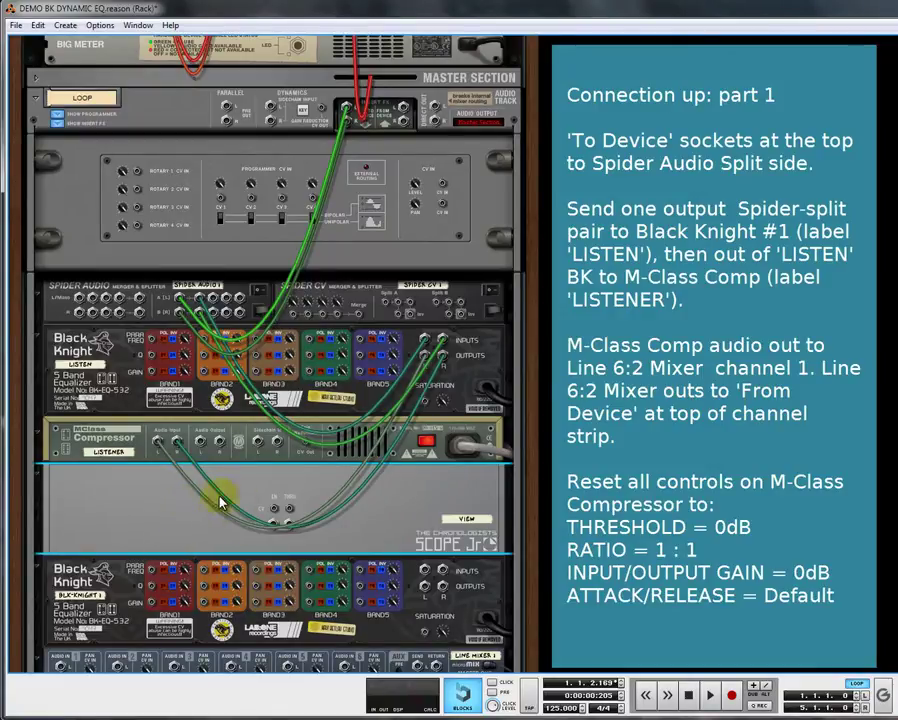
Cable the compressor output to Line Mixer channel 1 and the mixer's master out into the Master Section
{"action": "scroll", "coordinate": [200, 488], "scroll_direction": "down", "scroll_amount": 2}
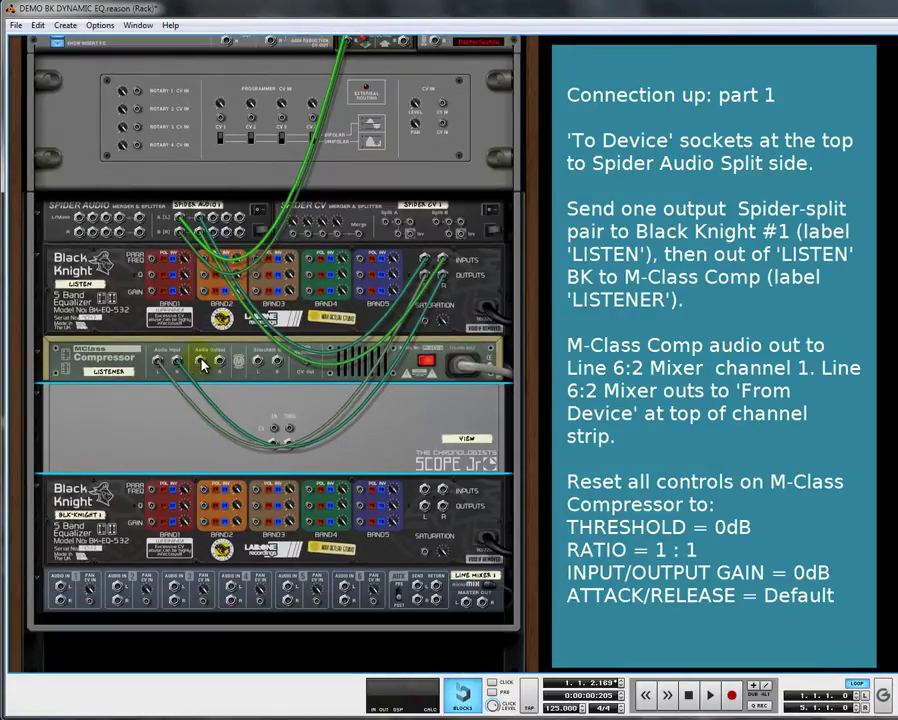
{"action": "left_click_drag", "start_coordinate": [203, 366], "coordinate": [61, 594]}
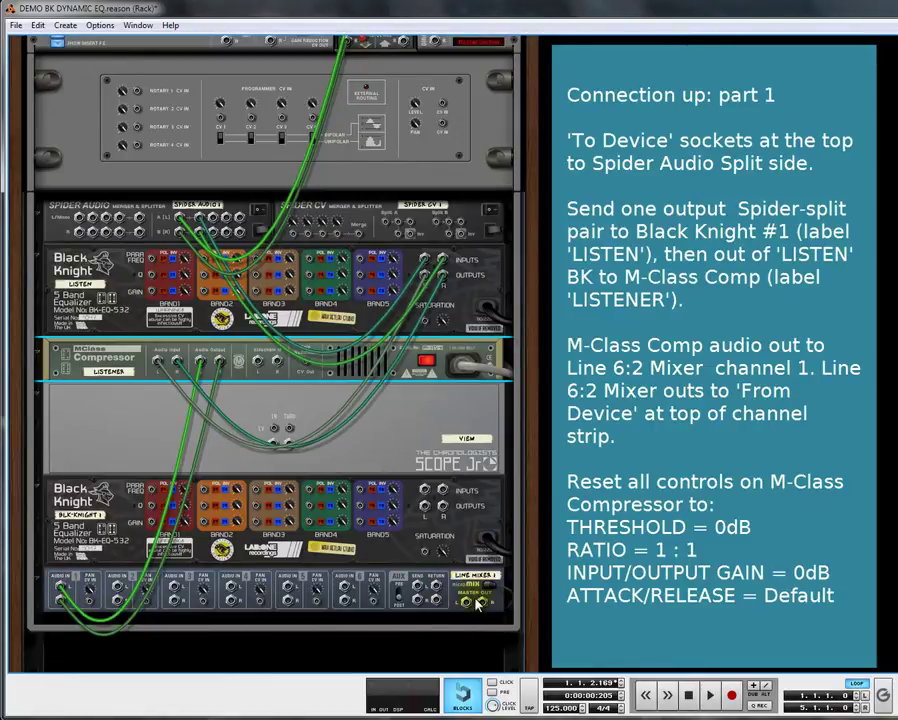
{"action": "scroll", "coordinate": [480, 603], "scroll_direction": "up", "scroll_amount": 2}
{"action": "left_click_drag", "start_coordinate": [472, 651], "coordinate": [406, 74]}
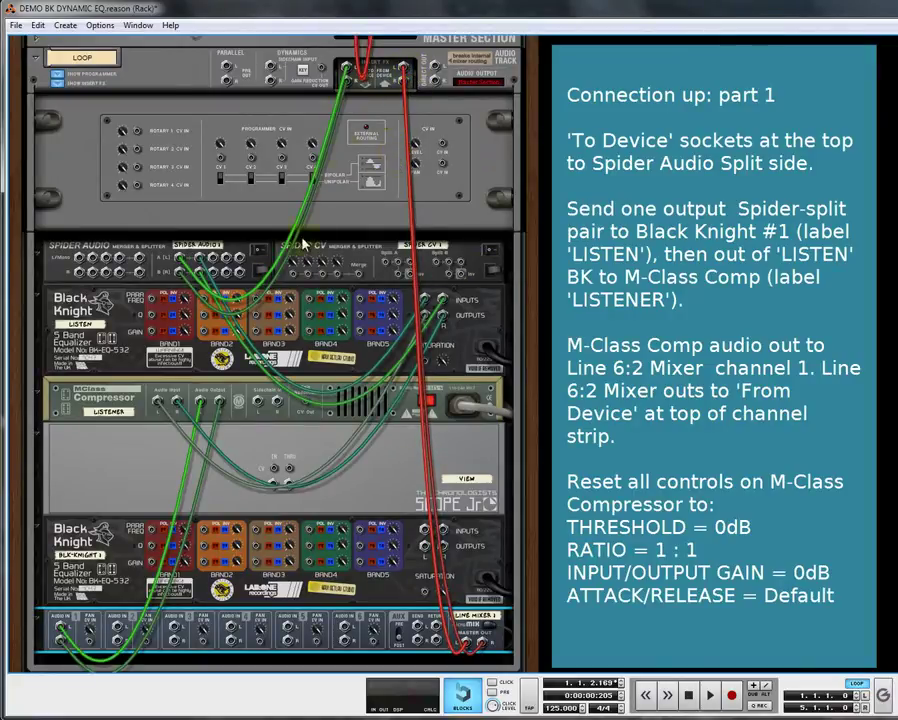
On the front panels, play the loop with LISTENER bypassed, toggling Master insert FX bypass off and on
{"action": "key", "text": "Tab"}
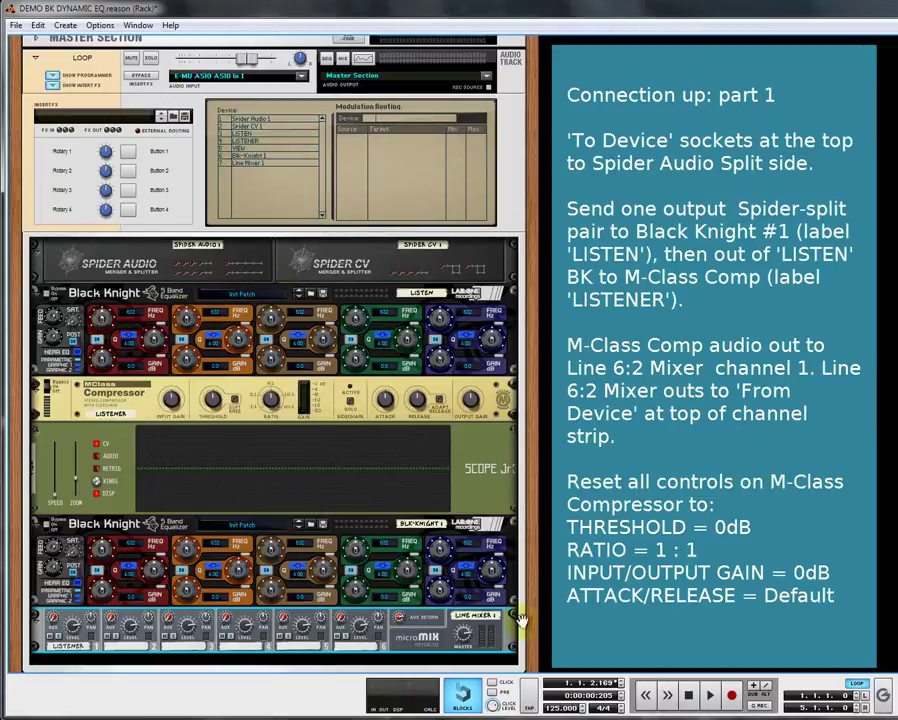
{"action": "left_click", "coordinate": [711, 698]}
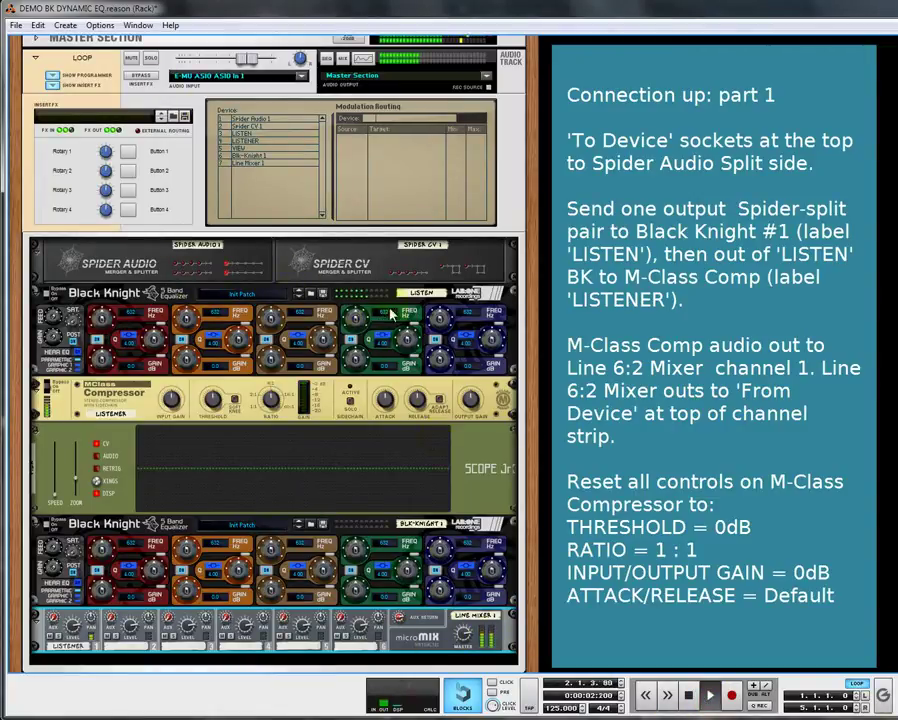
{"action": "left_click", "coordinate": [47, 390]}
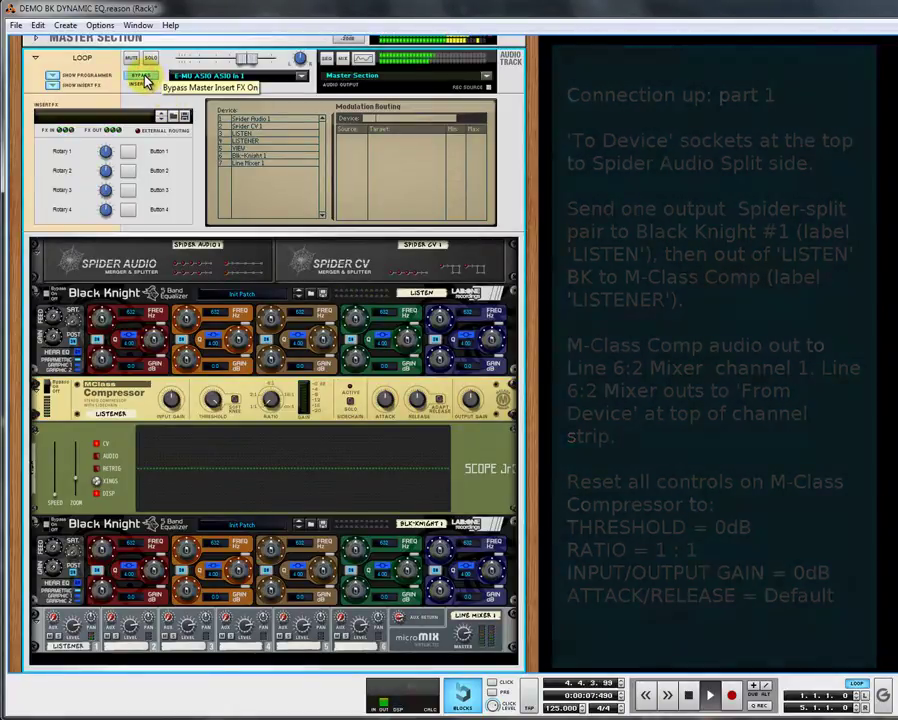
{"action": "left_click", "coordinate": [145, 80]}
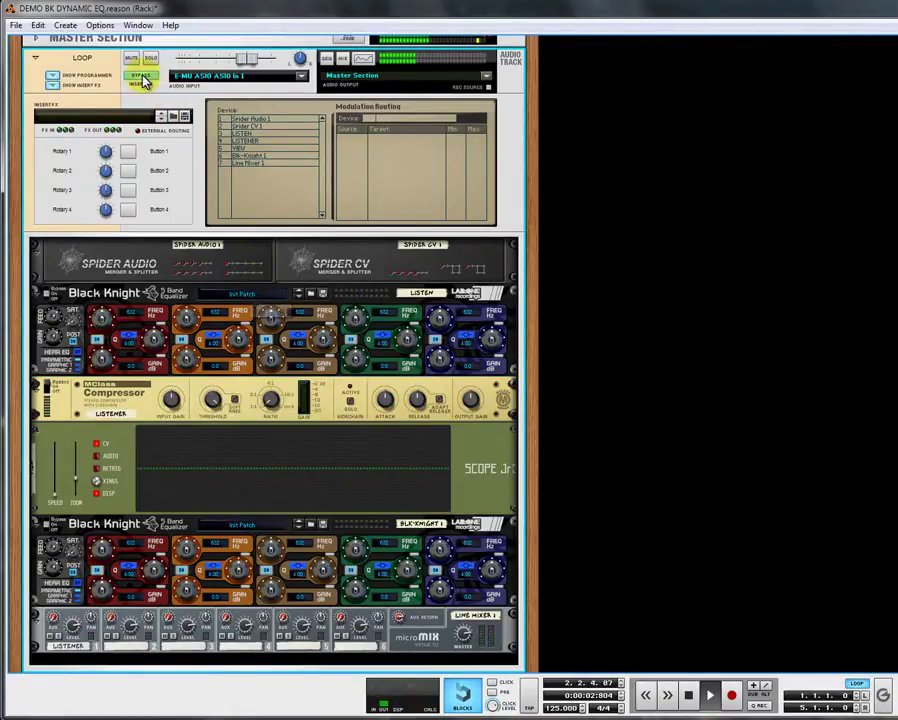
{"action": "left_click", "coordinate": [145, 80]}
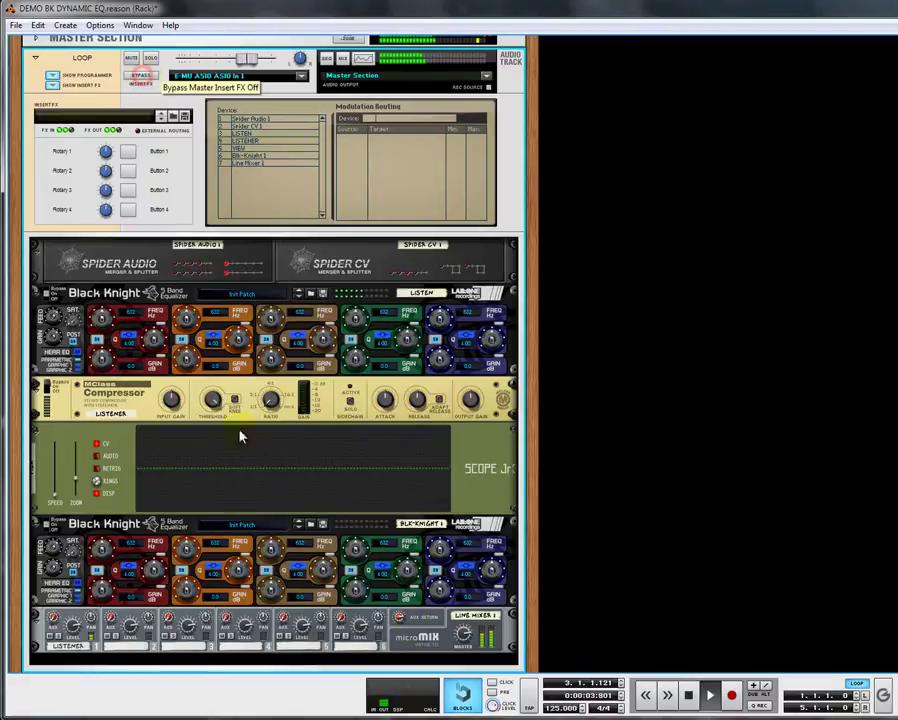
{"action": "left_click", "coordinate": [688, 697]}
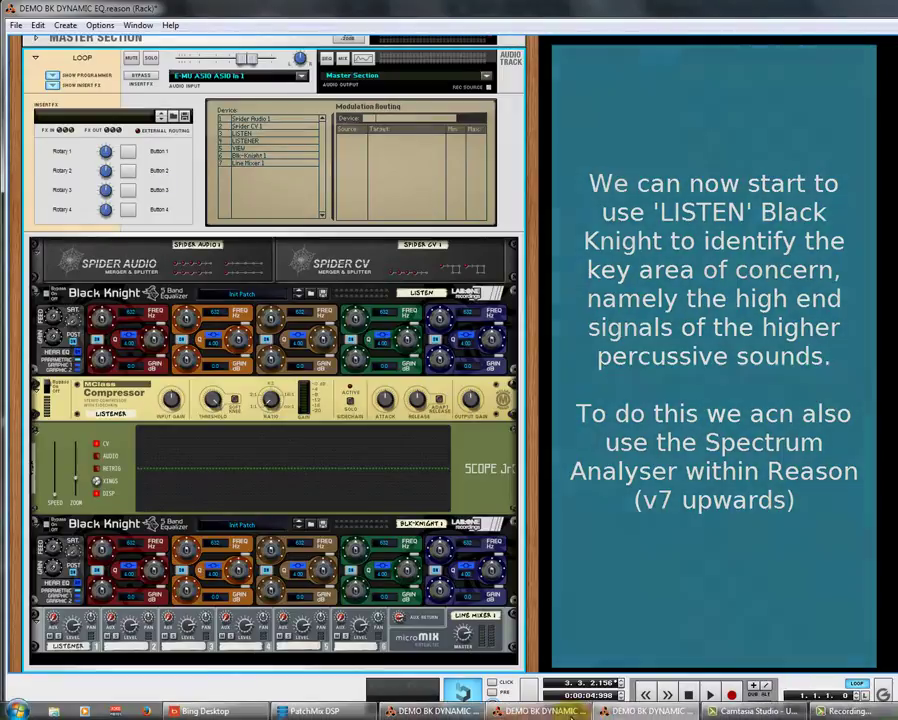
Open the Spectrum EQ window, narrow it and place it at the top
{"action": "left_click", "coordinate": [545, 712]}
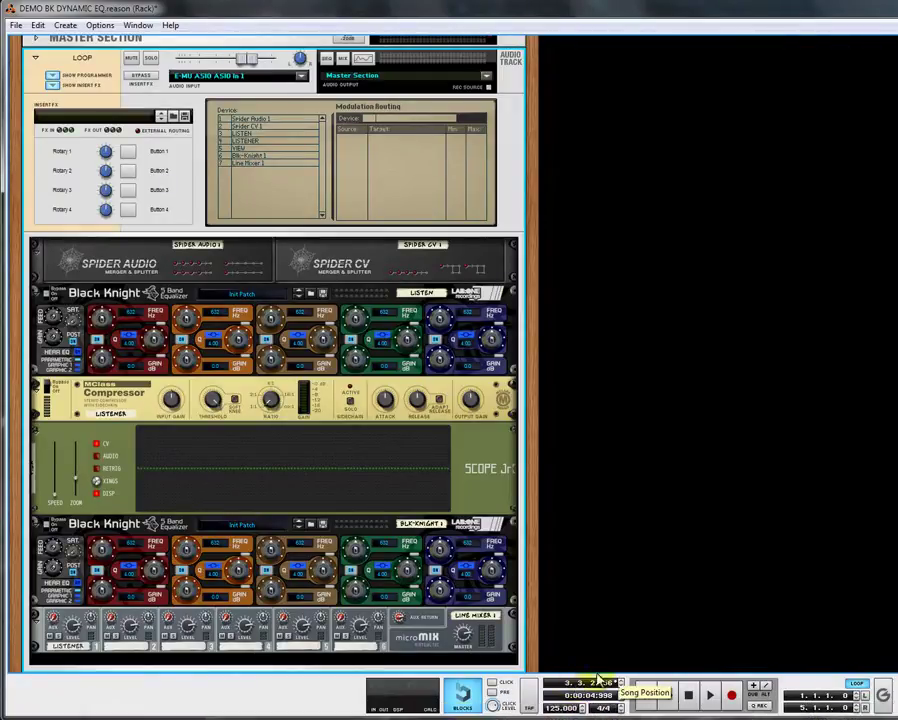
{"action": "left_click_drag", "start_coordinate": [779, 89], "coordinate": [581, 110]}
{"action": "left_click_drag", "start_coordinate": [397, 219], "coordinate": [511, 224]}
{"action": "left_click_drag", "start_coordinate": [567, 106], "coordinate": [577, 52]}
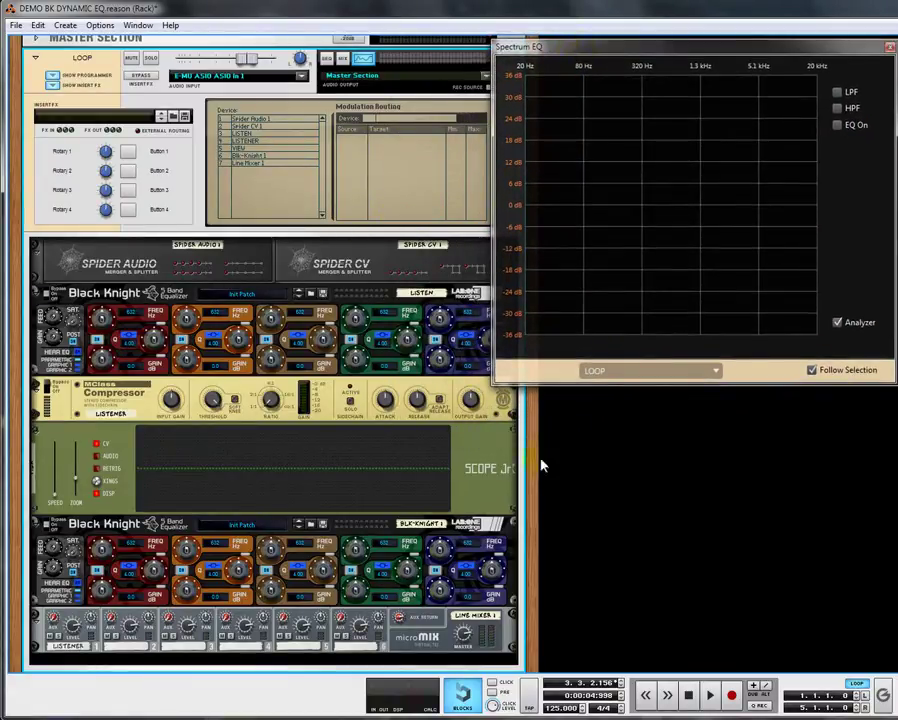
Play the loop from the start to feed the analyser, then stop
{"action": "left_click", "coordinate": [691, 695]}
{"action": "left_click", "coordinate": [710, 695]}
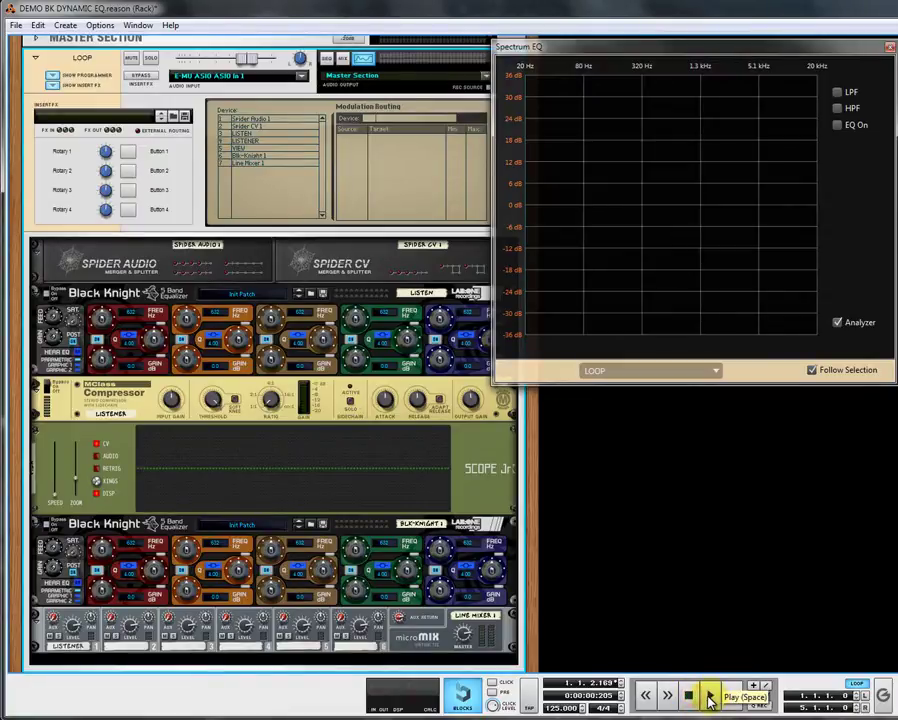
{"action": "left_click", "coordinate": [710, 697]}
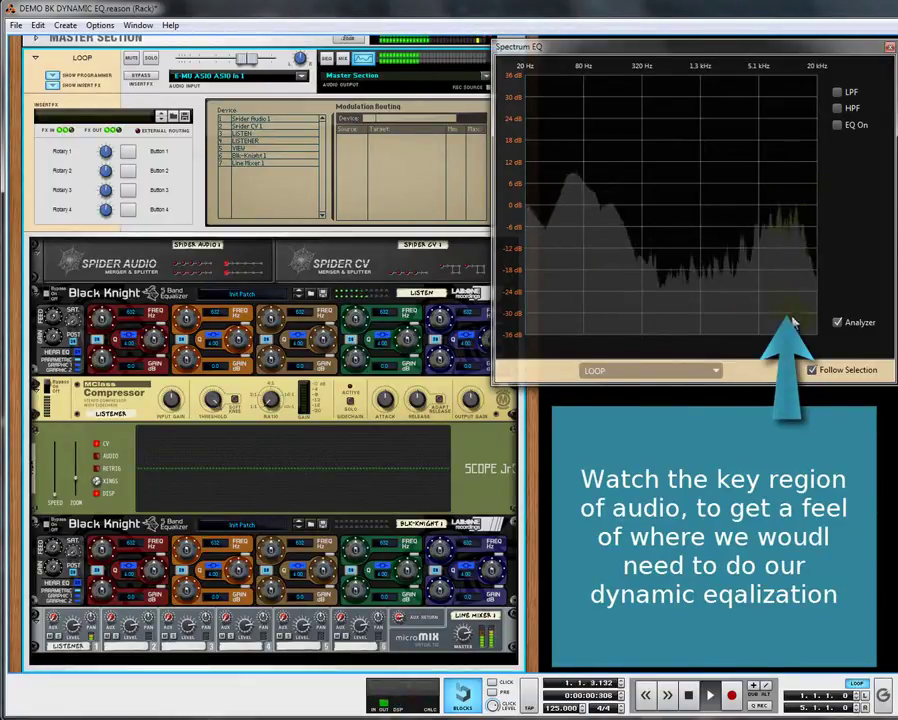
{"action": "left_click", "coordinate": [689, 693]}
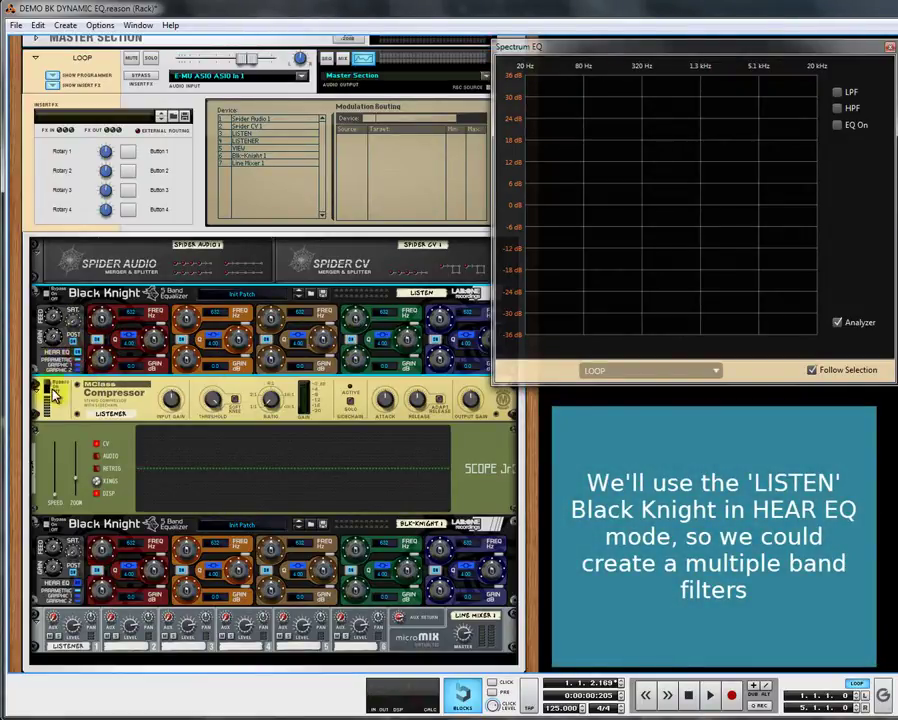
With the loop playing, boost LISTEN band 4 and sweep its frequency up toward 9 kHz
{"action": "key", "text": "space"}
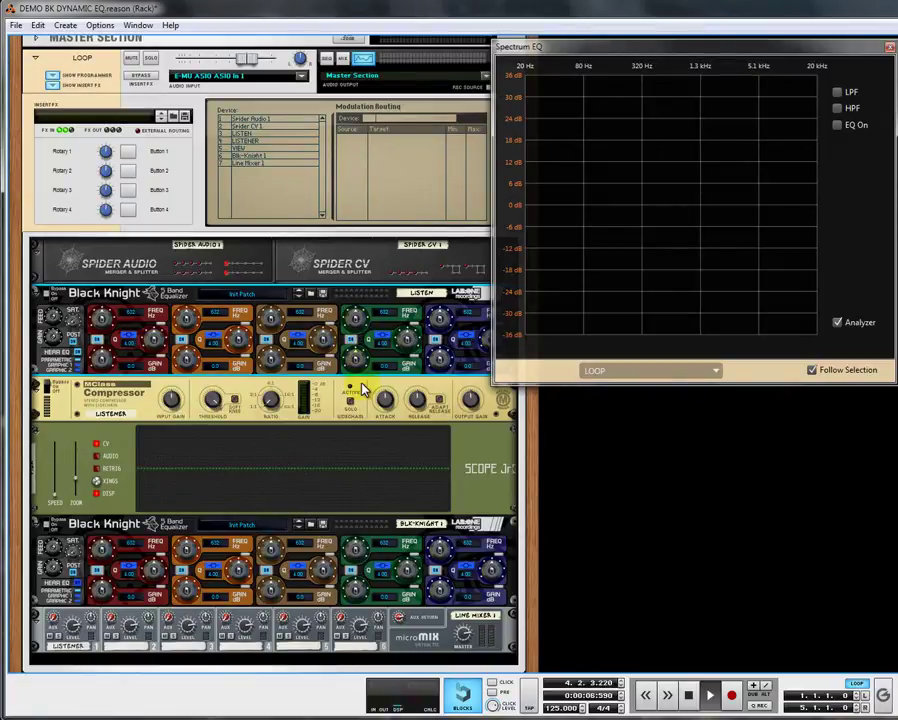
{"action": "left_click_drag", "start_coordinate": [358, 362], "coordinate": [362, 322]}
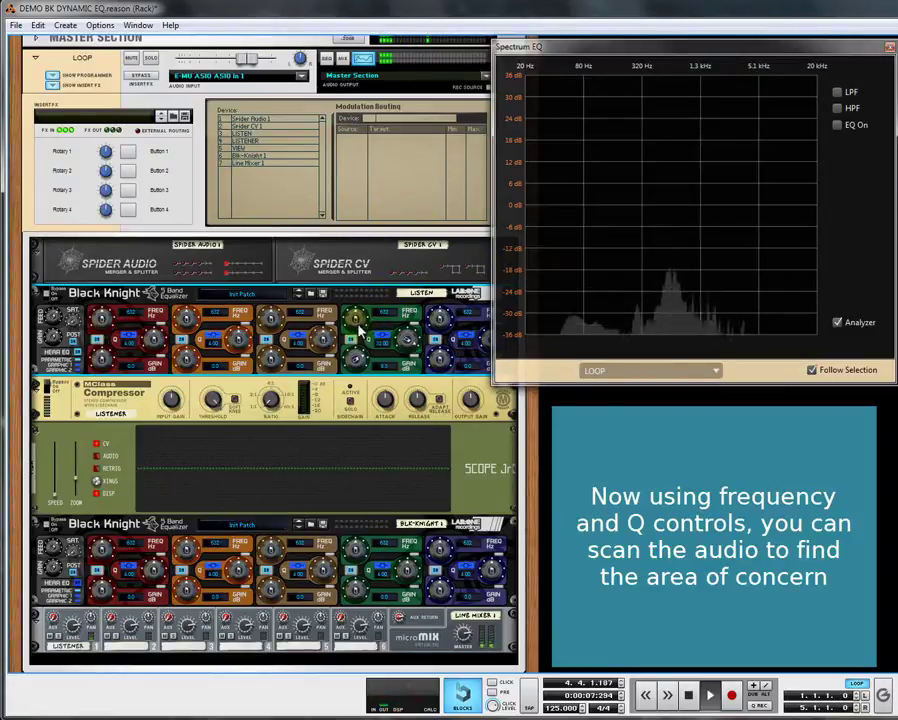
{"action": "left_click_drag", "start_coordinate": [378, 323], "coordinate": [365, 261]}
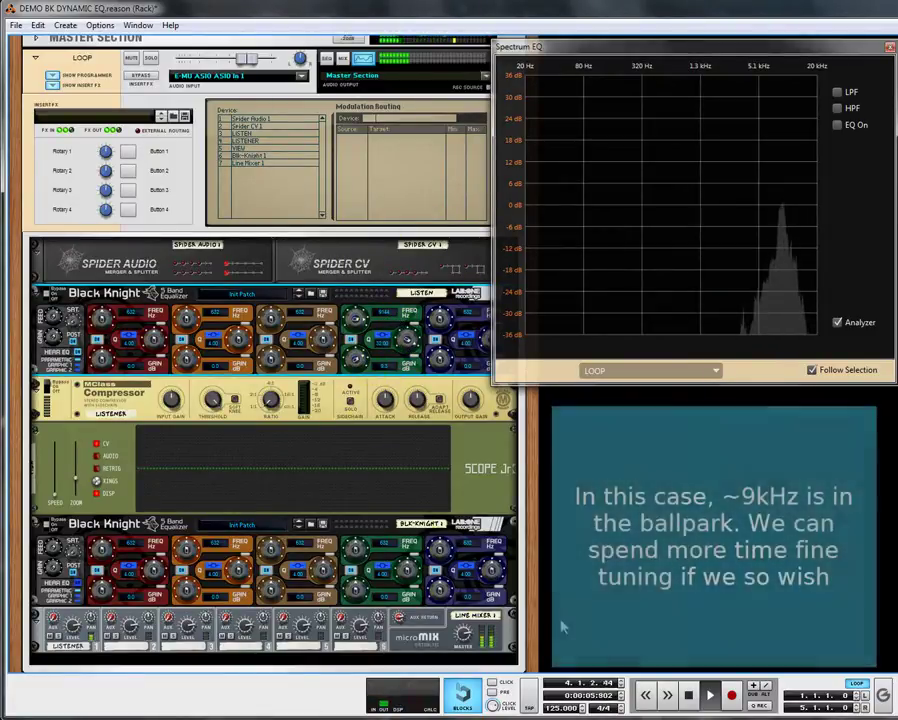
{"action": "left_click", "coordinate": [690, 697]}
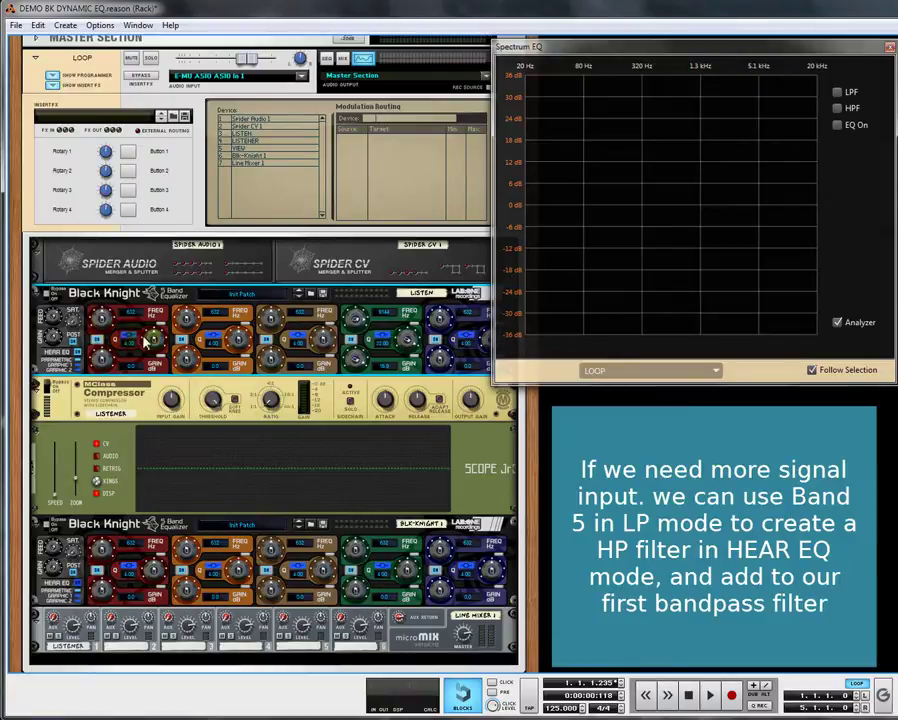
{"action": "left_click", "coordinate": [461, 337]}
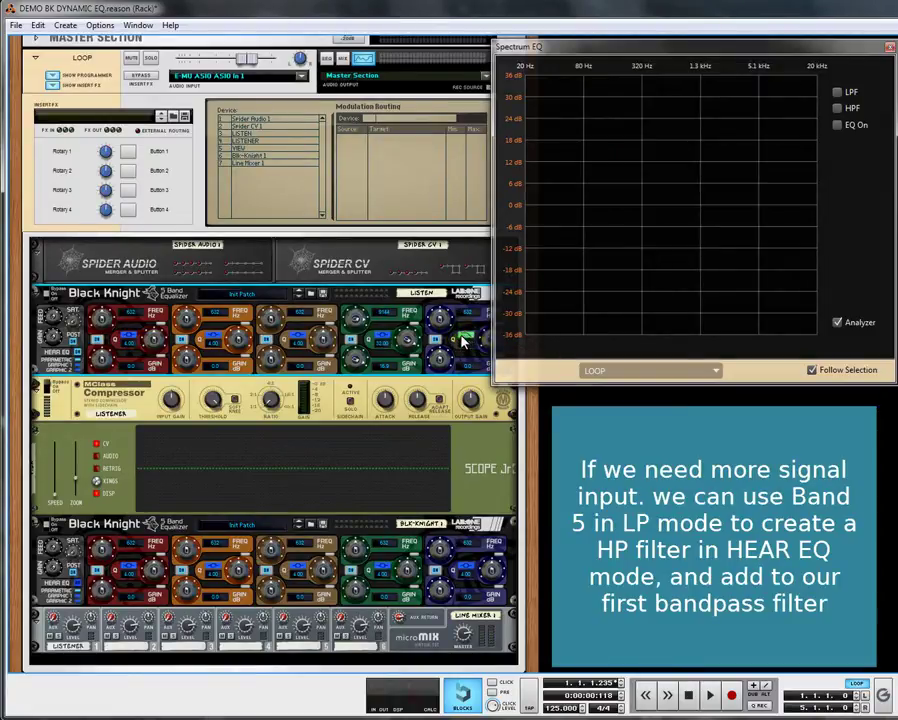
{"action": "key", "text": "space"}
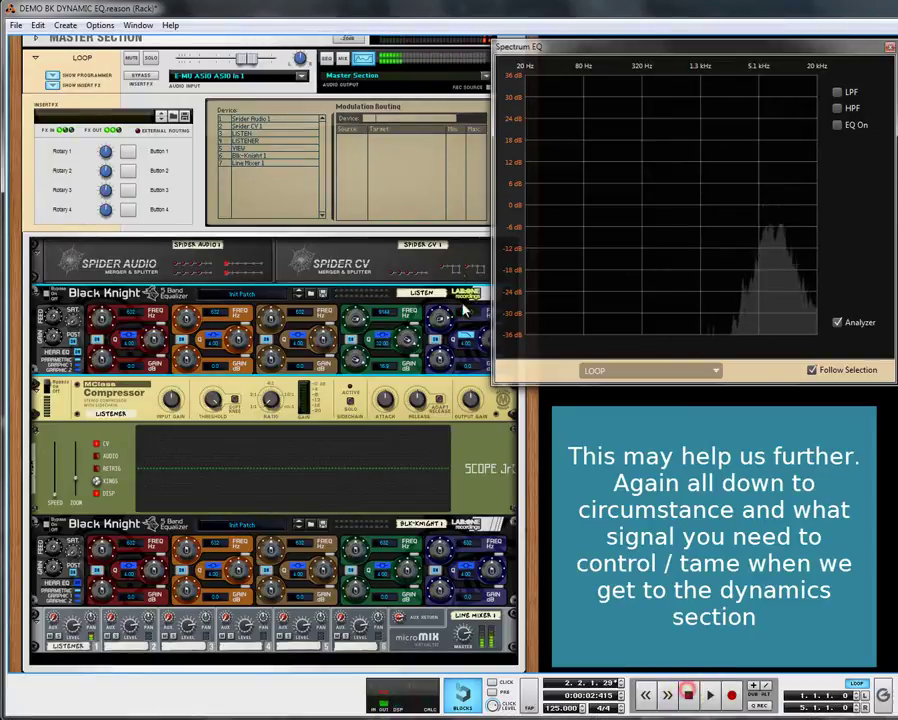
{"action": "scroll", "coordinate": [440, 258], "scroll_direction": "up", "scroll_amount": 3}
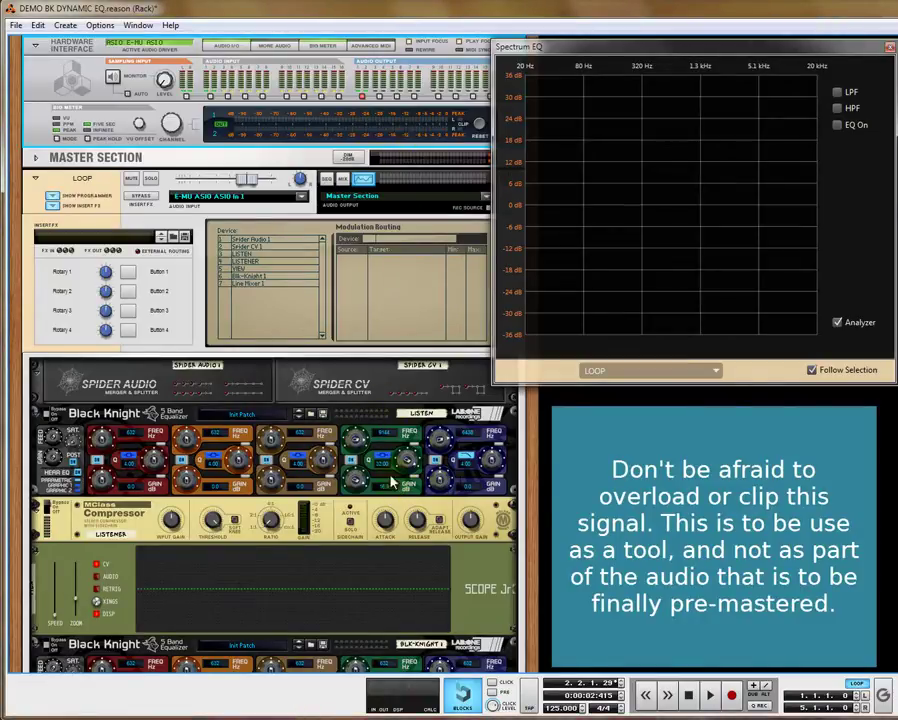
{"action": "scroll", "coordinate": [368, 425], "scroll_direction": "down", "scroll_amount": 1}
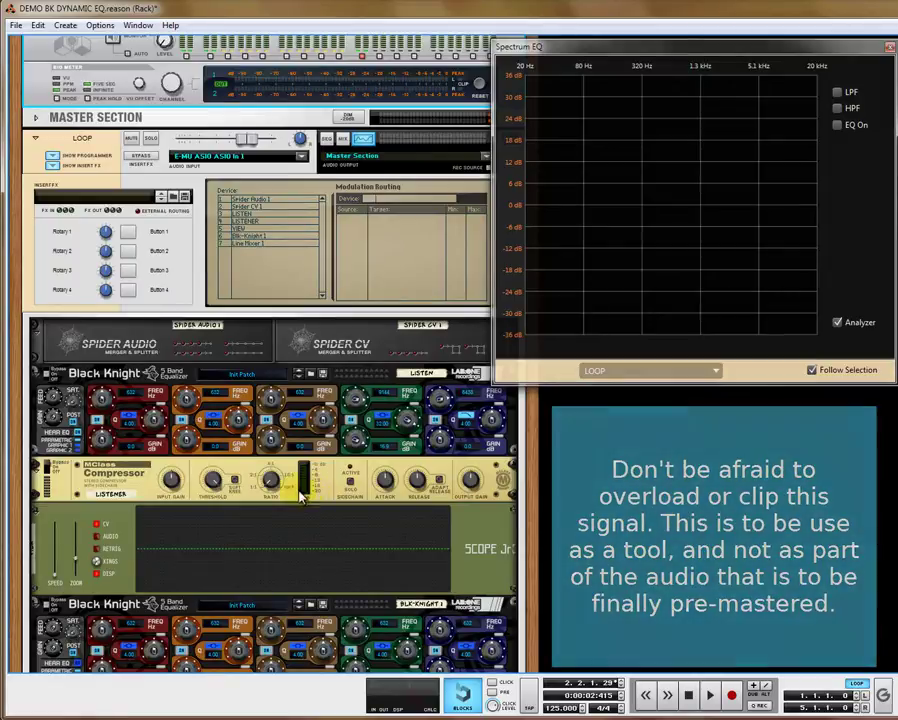
{"action": "scroll", "coordinate": [300, 430], "scroll_direction": "down", "scroll_amount": 3}
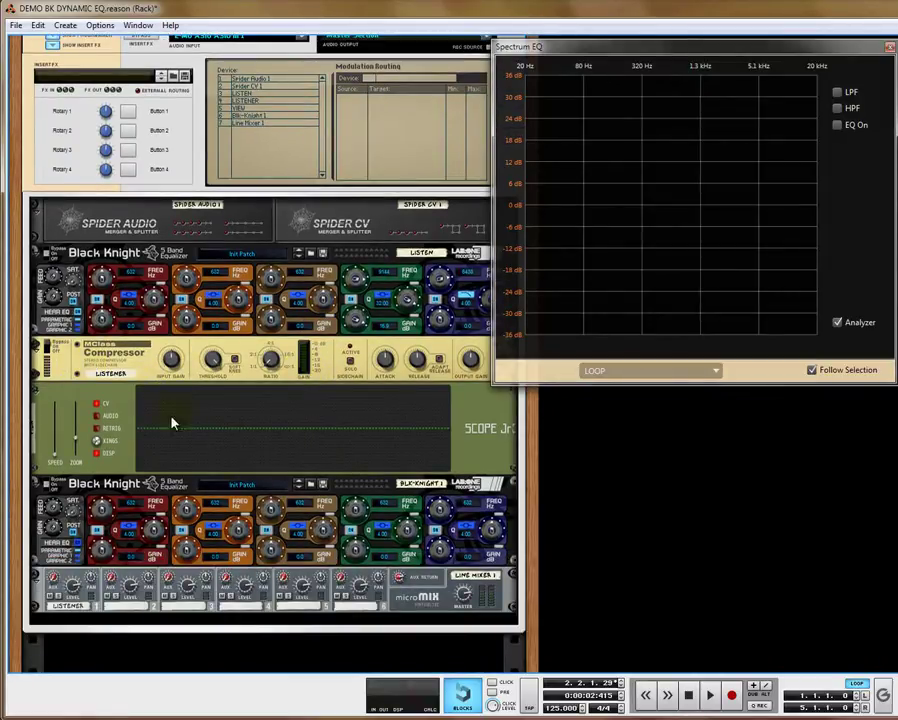
Show the rear panels, enable Reduce Cable Clutter, and select the compressor
{"action": "key", "text": "Tab"}
{"action": "scroll", "coordinate": [344, 400], "scroll_direction": "up", "scroll_amount": 3}
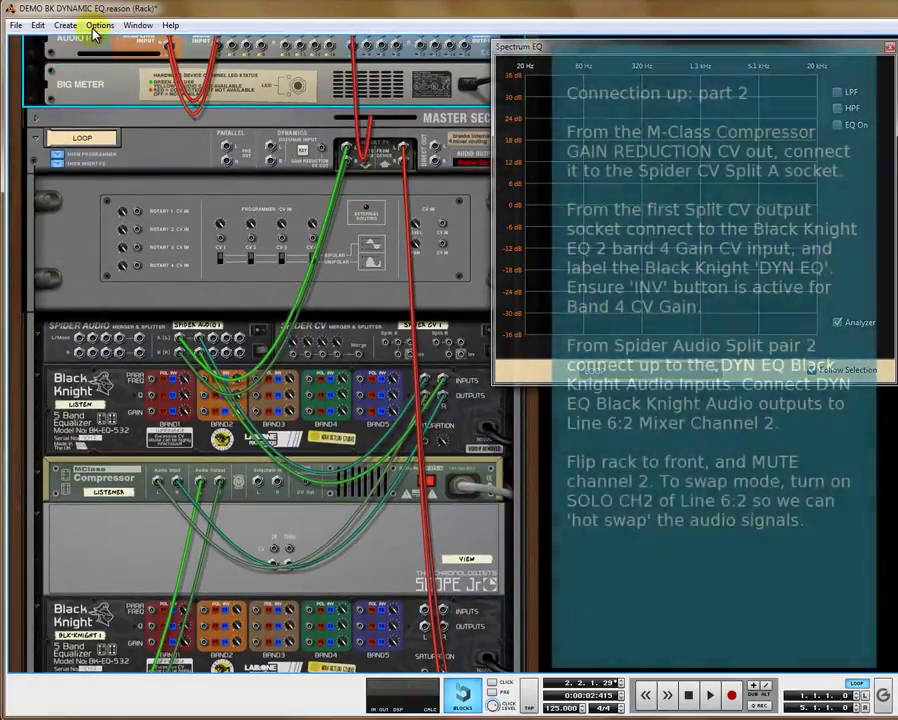
{"action": "left_click", "coordinate": [100, 25]}
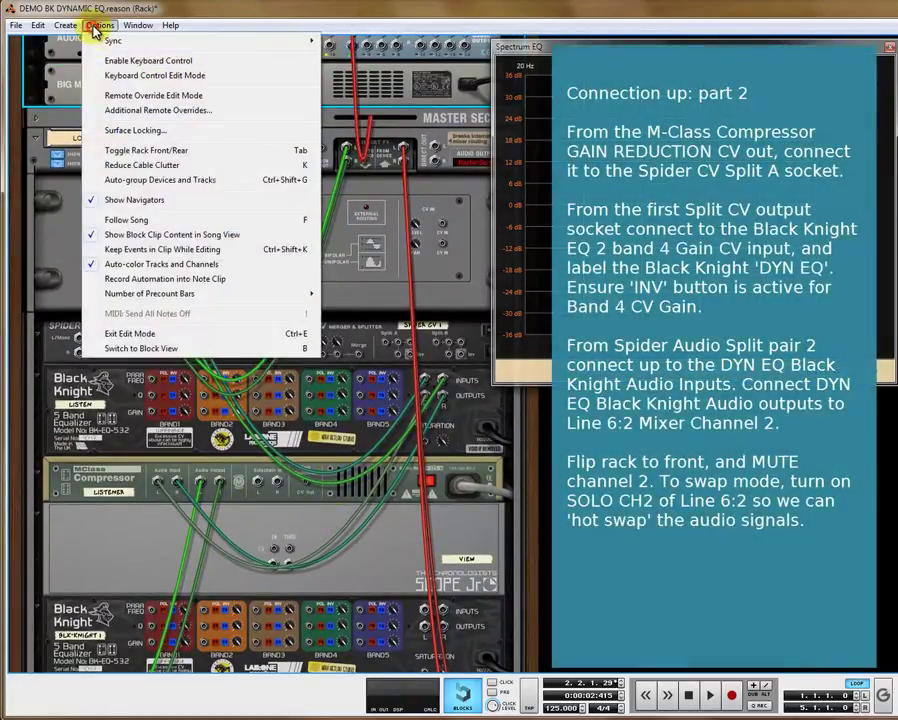
{"action": "left_click", "coordinate": [128, 165]}
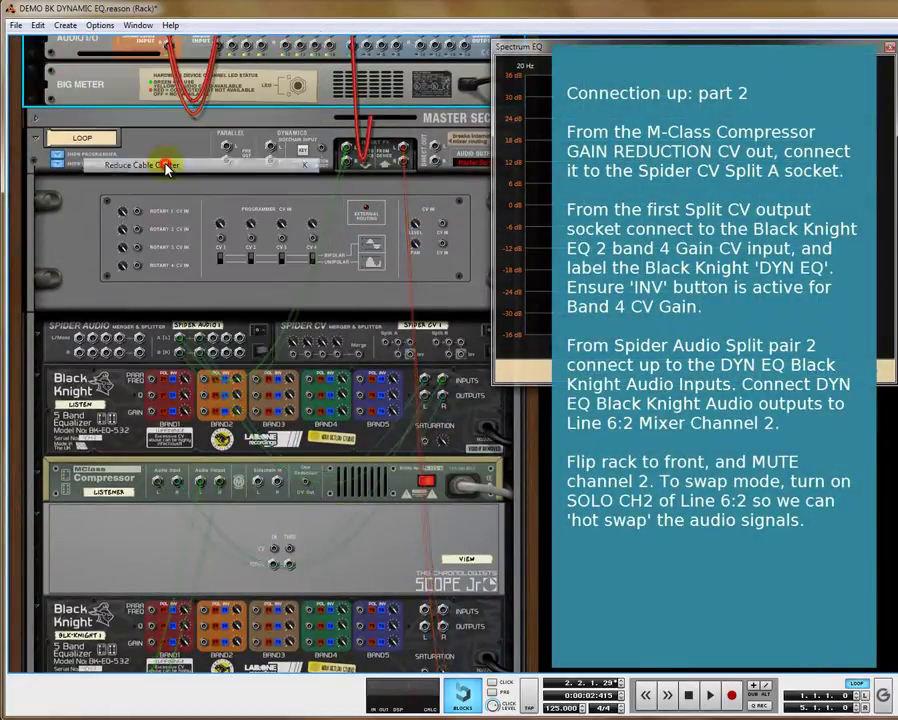
{"action": "left_click", "coordinate": [353, 473]}
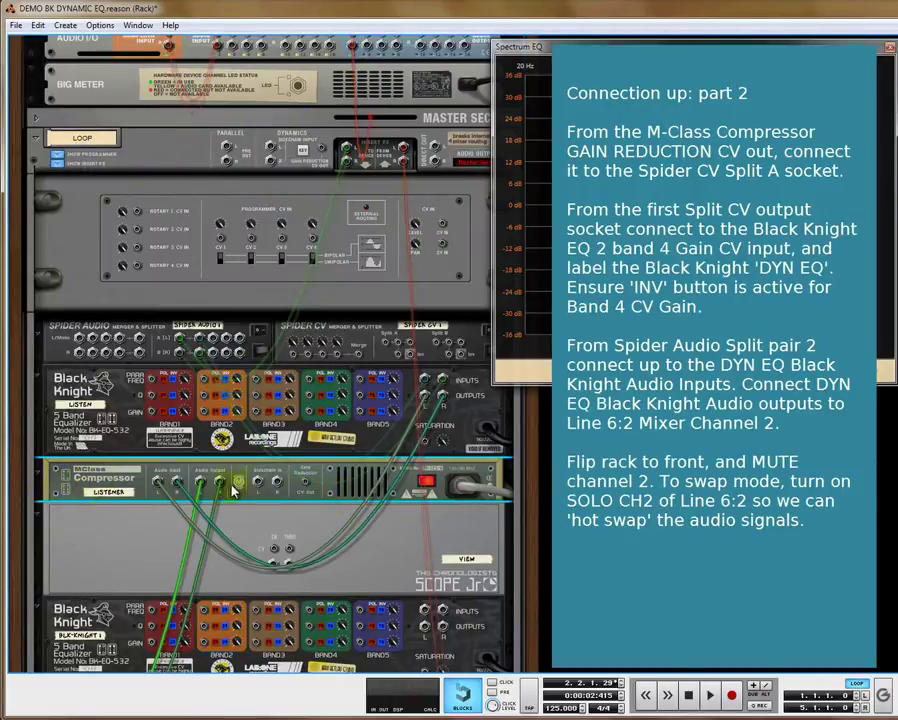
Cable compressor Gain Reduction CV to Spider CV Split A, and Split A to Black Knight 2 band 4 Gain CV
{"action": "left_click_drag", "start_coordinate": [305, 487], "coordinate": [388, 347]}
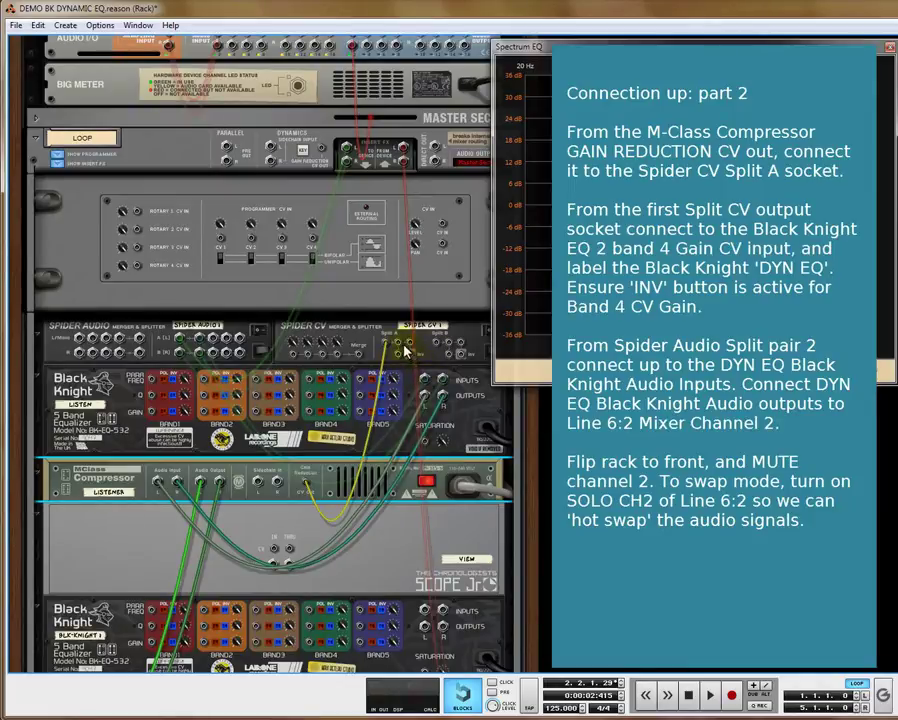
{"action": "left_click_drag", "start_coordinate": [400, 347], "coordinate": [312, 649]}
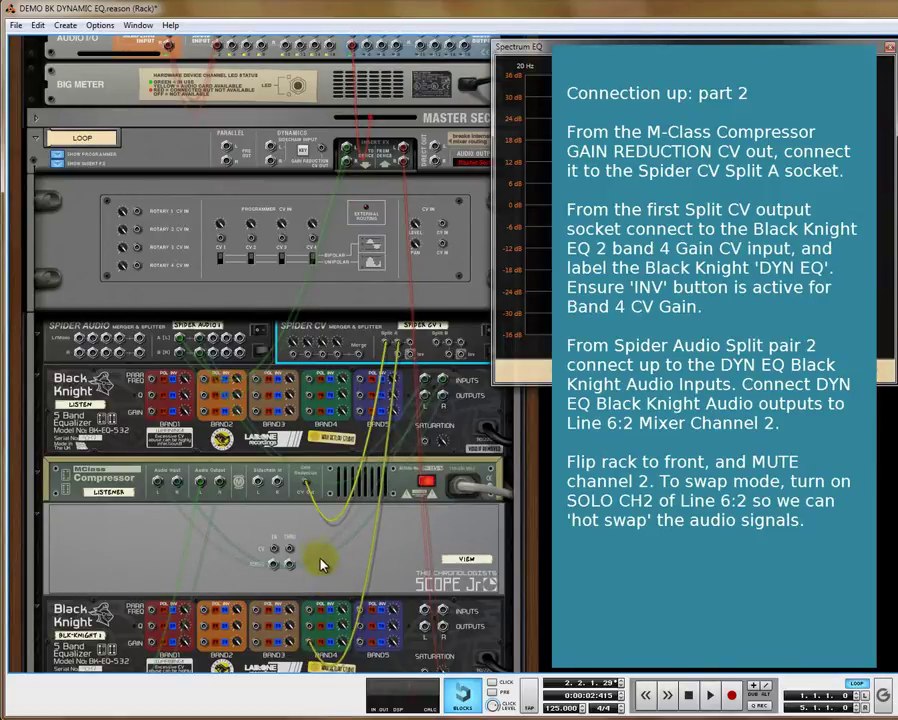
{"action": "scroll", "coordinate": [337, 560], "scroll_direction": "down", "scroll_amount": 2}
Rename the second Black Knight to DYN EQ
{"action": "double_click", "coordinate": [80, 555]}
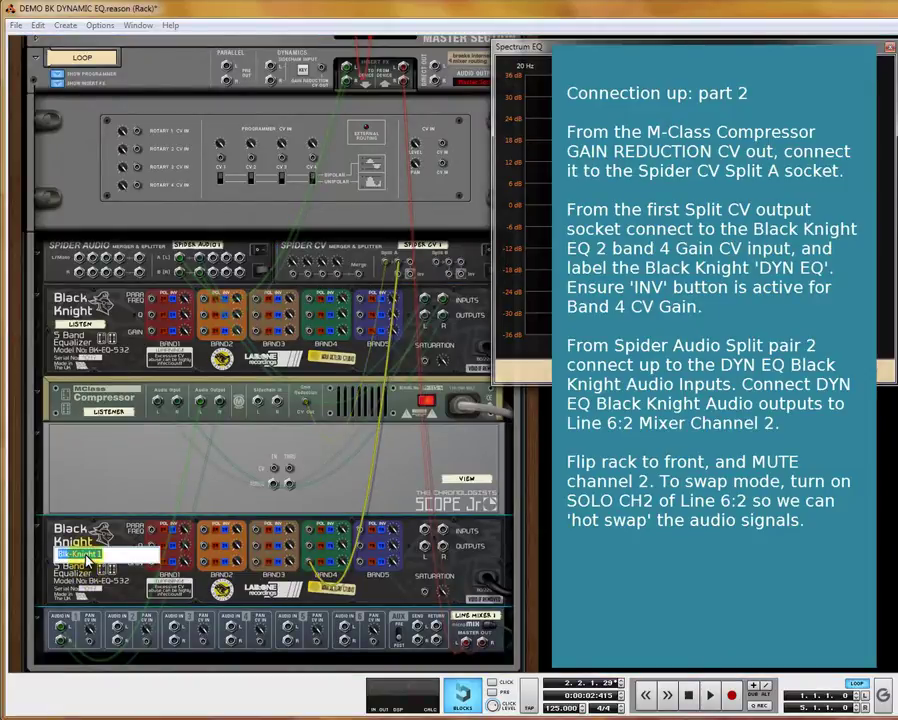
{"action": "type", "text": "dyn eq"}
{"action": "key", "text": "Return"}
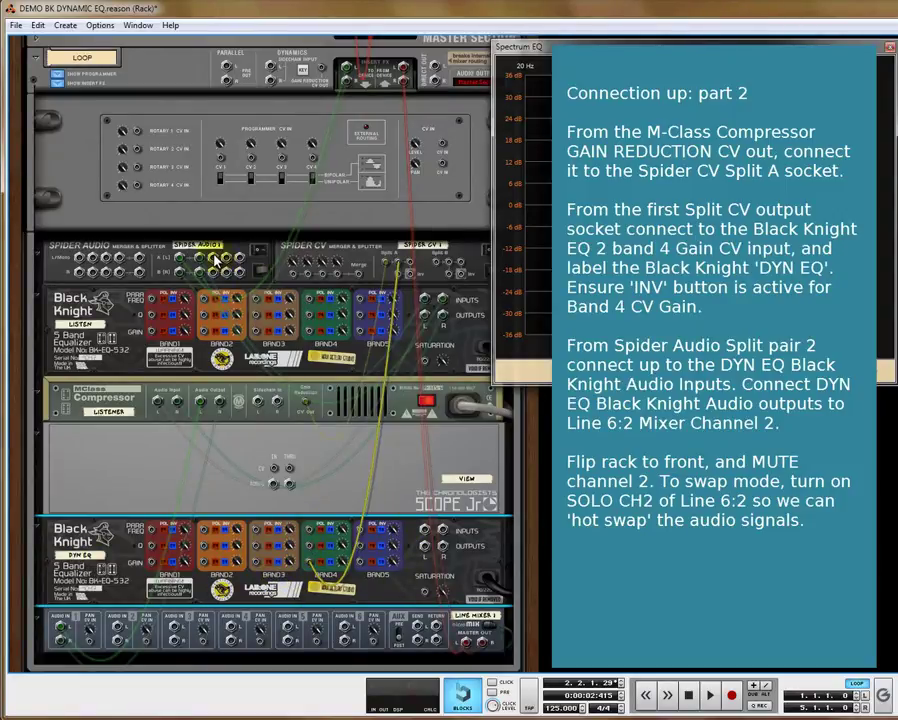
Cable Spider Audio split pair 2 into DYN EQ and DYN EQ outputs to mixer channel 2
{"action": "left_click_drag", "start_coordinate": [216, 258], "coordinate": [423, 534]}
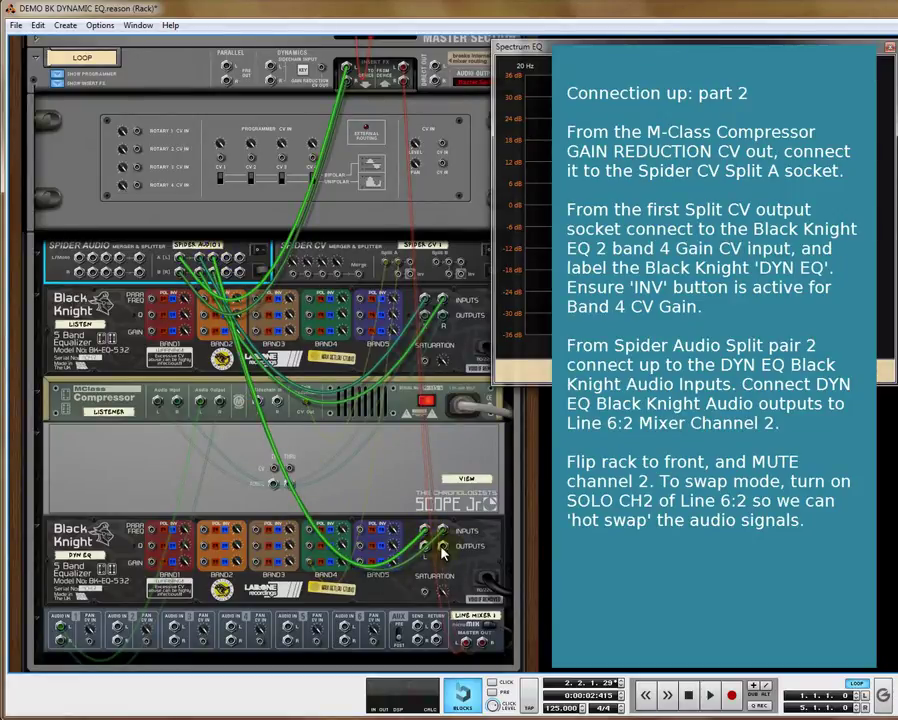
{"action": "left_click", "coordinate": [80, 554]}
{"action": "left_click_drag", "start_coordinate": [425, 548], "coordinate": [118, 630]}
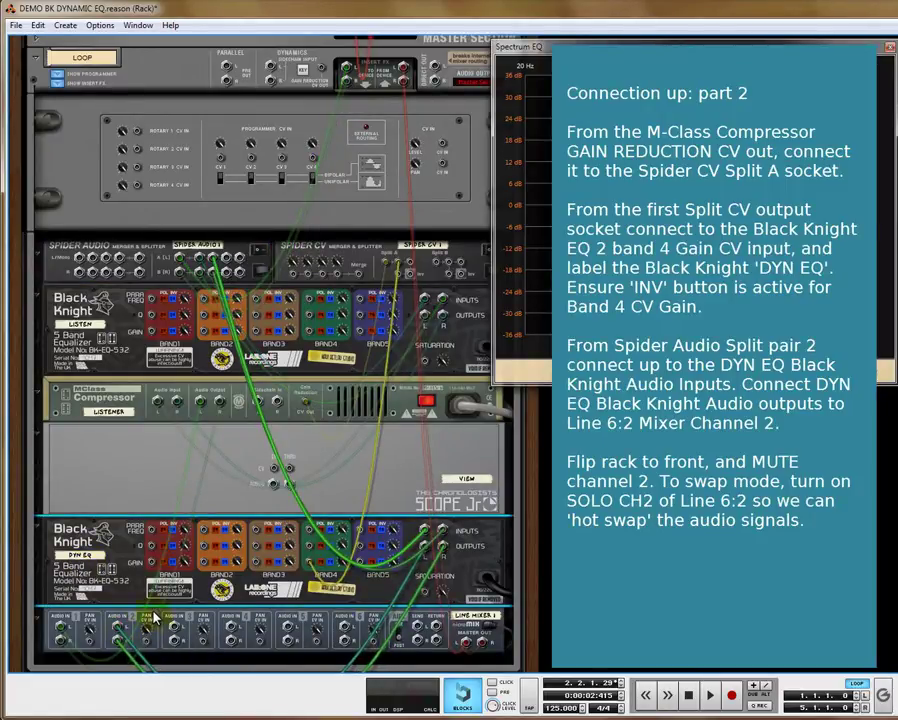
Mute and solo mixer channel 2, then cable Spider CV Split A INV to Scope Jr CV In
{"action": "key", "text": "Tab"}
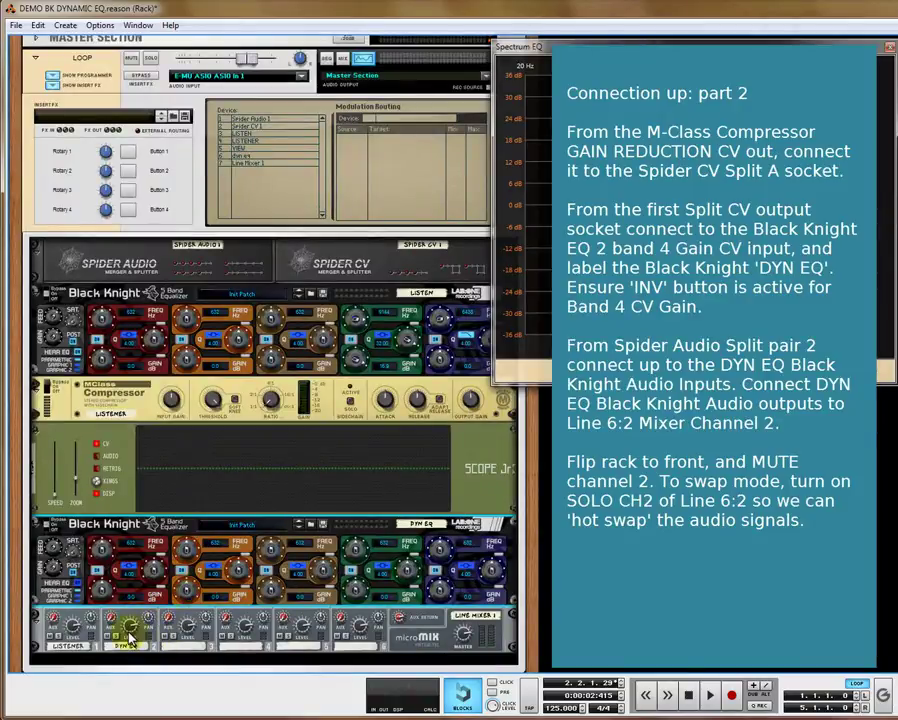
{"action": "left_click", "coordinate": [112, 636]}
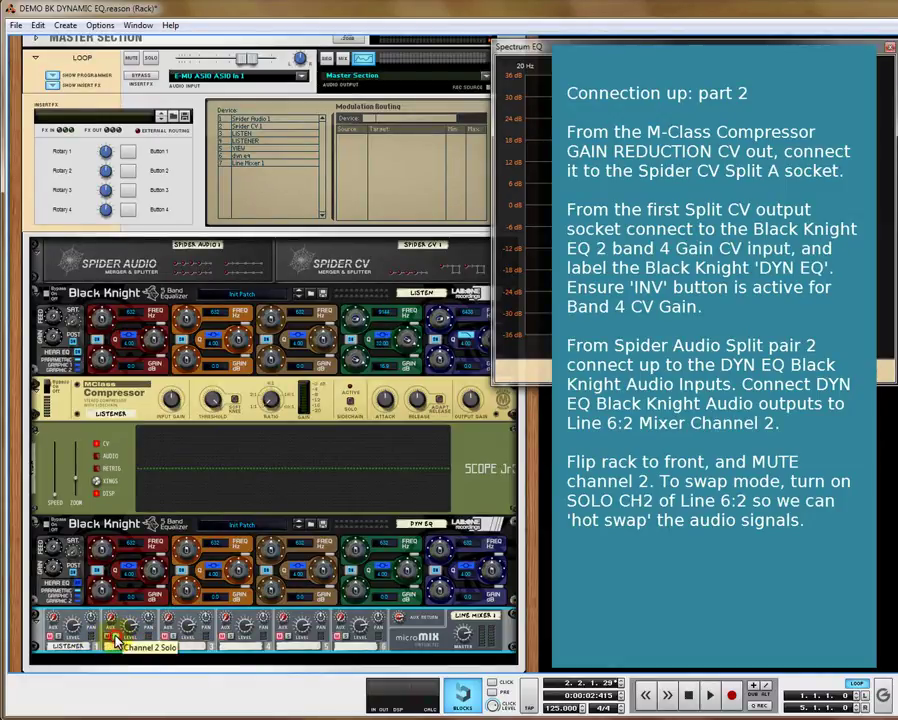
{"action": "left_click", "coordinate": [114, 638]}
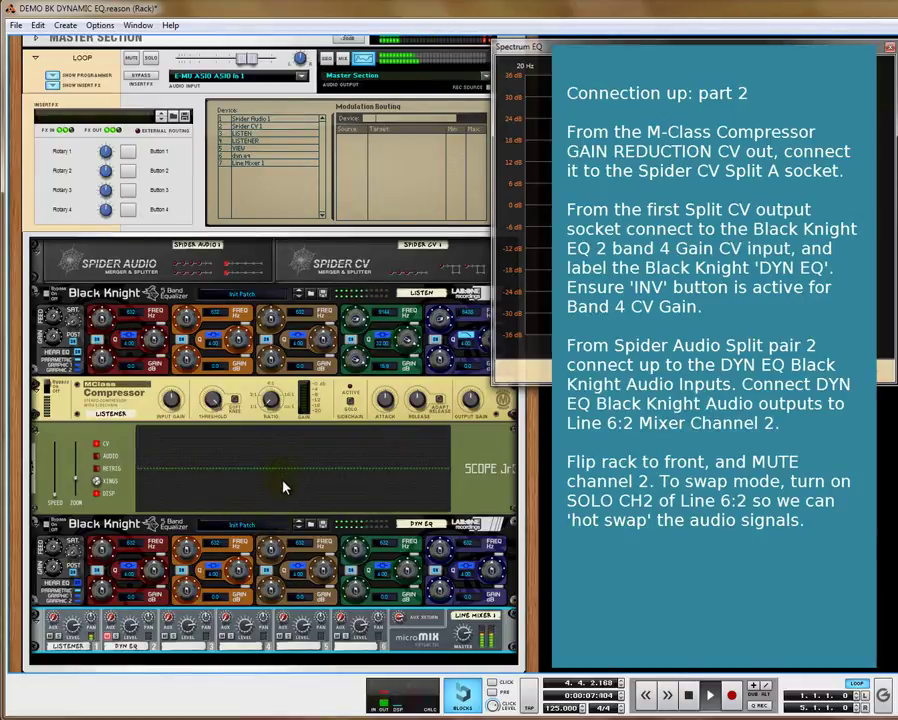
{"action": "key", "text": "Tab"}
{"action": "left_click_drag", "start_coordinate": [293, 465], "coordinate": [275, 475]}
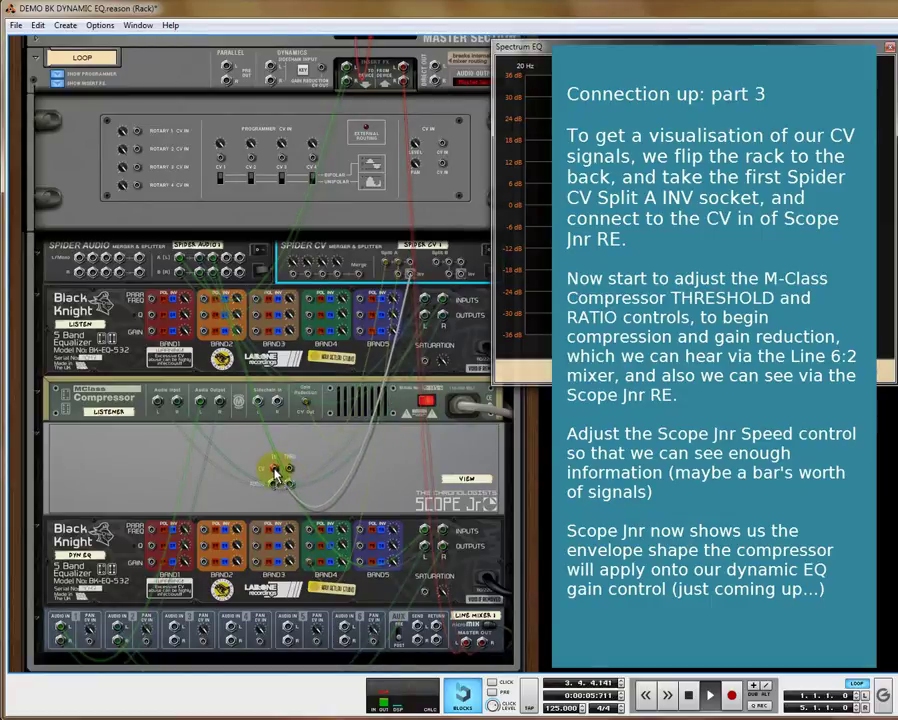
Enable the compressor, set its threshold to about -15 dB and ratio to 1.71:1
{"action": "key", "text": "Tab"}
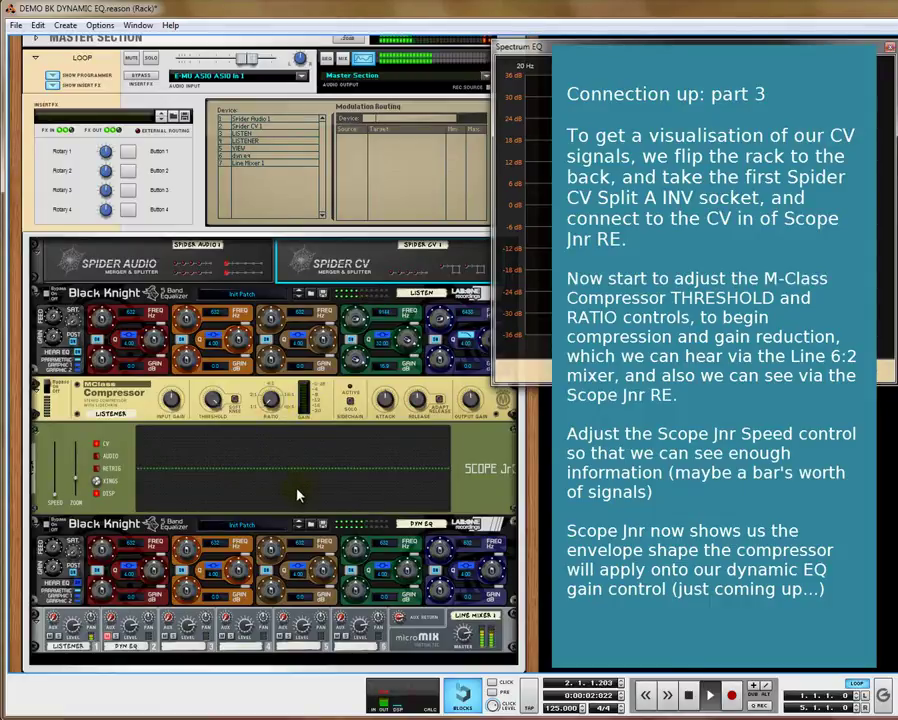
{"action": "left_click", "coordinate": [48, 388]}
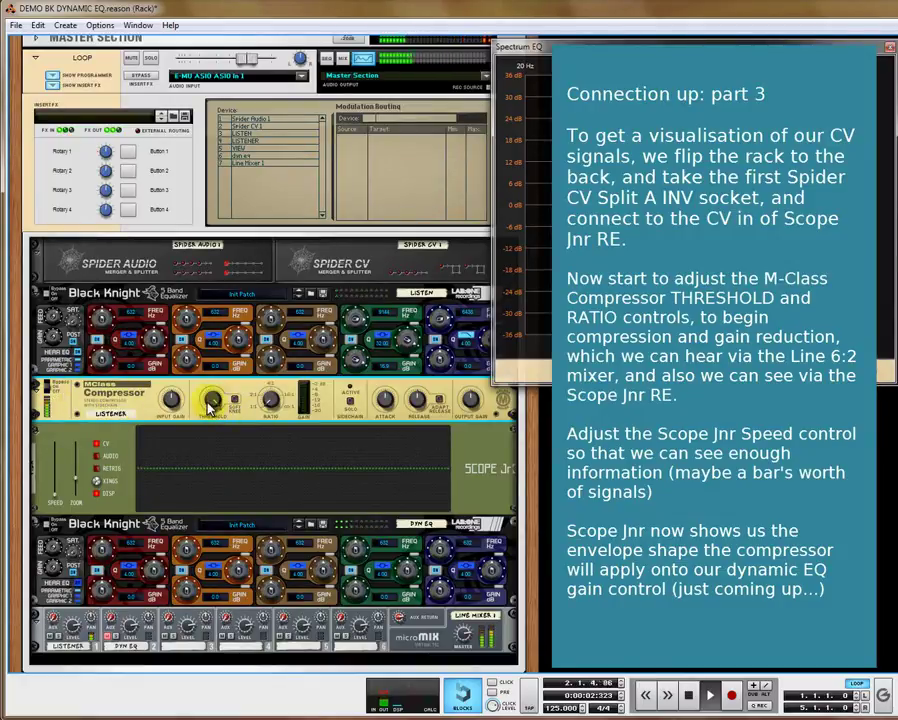
{"action": "left_click_drag", "start_coordinate": [213, 402], "coordinate": [222, 437]}
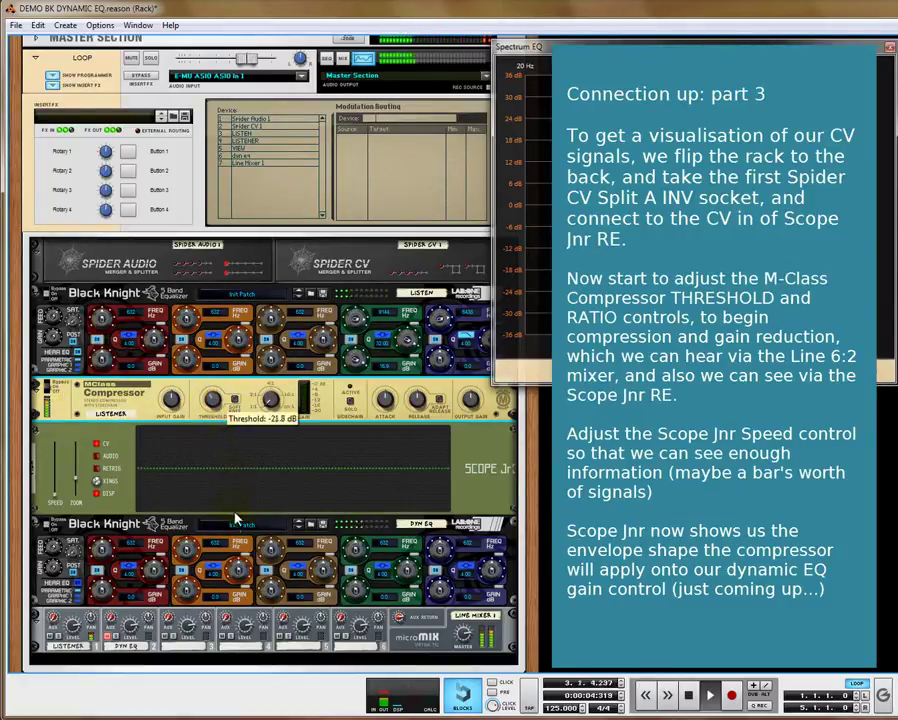
{"action": "left_click_drag", "start_coordinate": [236, 518], "coordinate": [263, 562]}
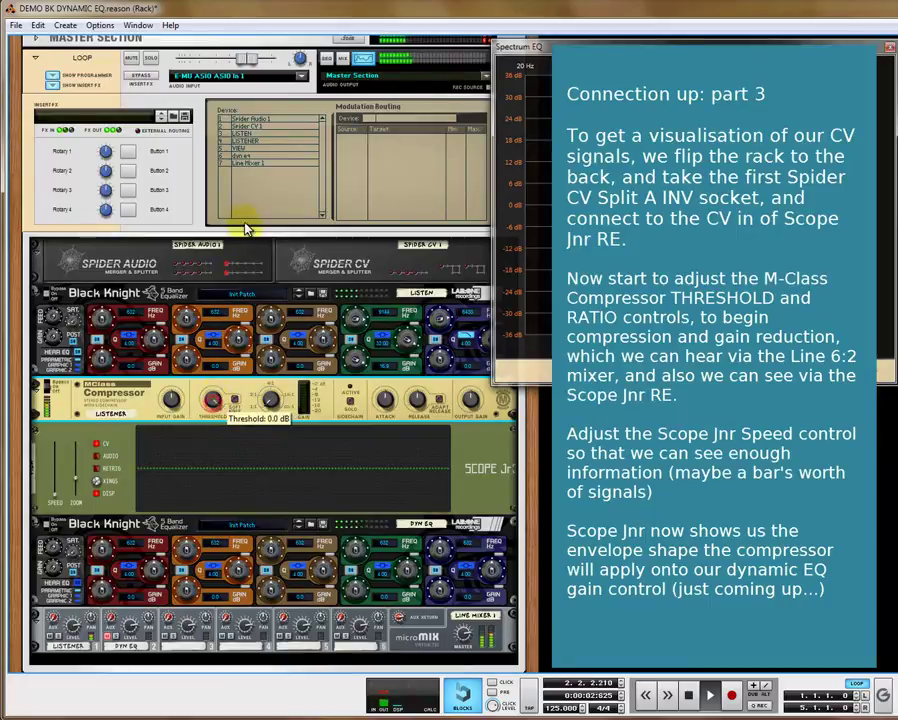
{"action": "left_click_drag", "start_coordinate": [270, 400], "coordinate": [270, 362]}
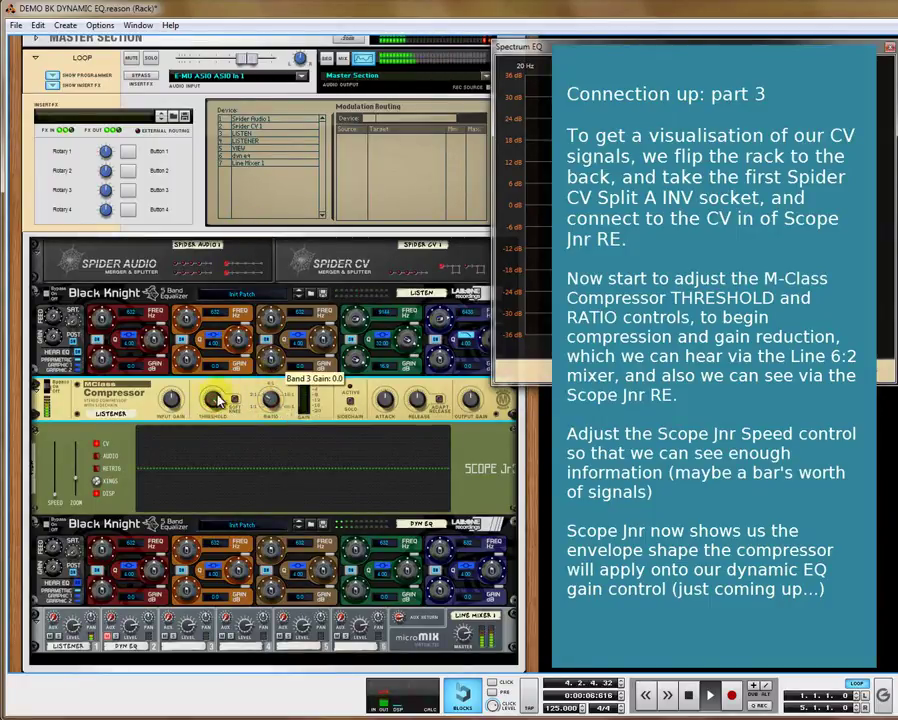
{"action": "left_click_drag", "start_coordinate": [212, 402], "coordinate": [220, 472]}
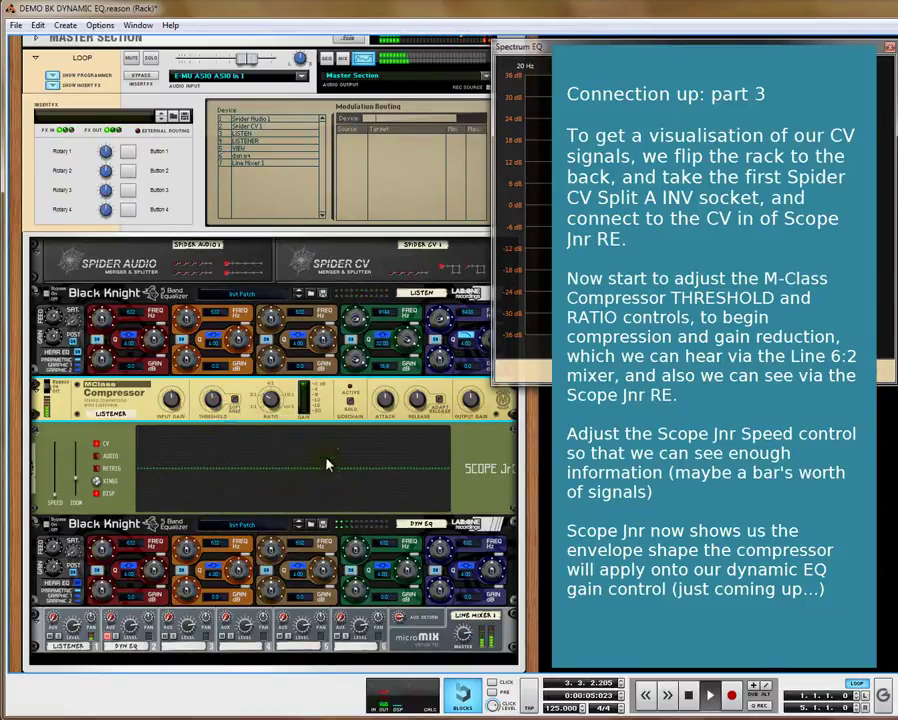
{"action": "mouse_move", "coordinate": [57, 496]}
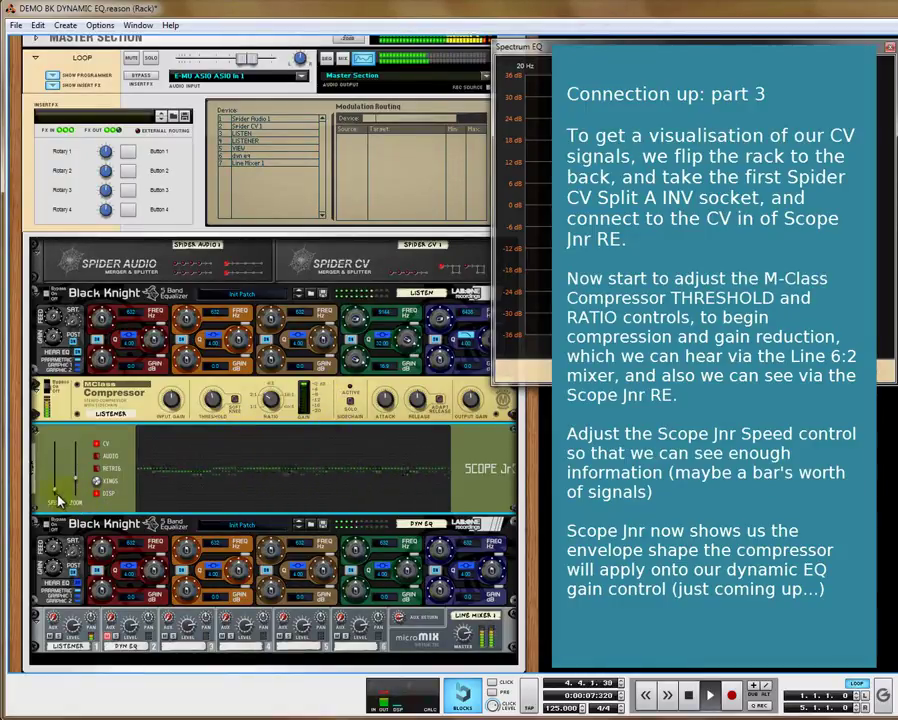
Set Scope Jr speed to about a bar, compressor attack to 2 ms and threshold to -23.5 dB
{"action": "mouse_move", "coordinate": [58, 500]}
{"action": "left_mouse_down"}
{"action": "mouse_move", "coordinate": [58, 490]}
{"action": "mouse_move", "coordinate": [62, 496]}
{"action": "left_mouse_up"}
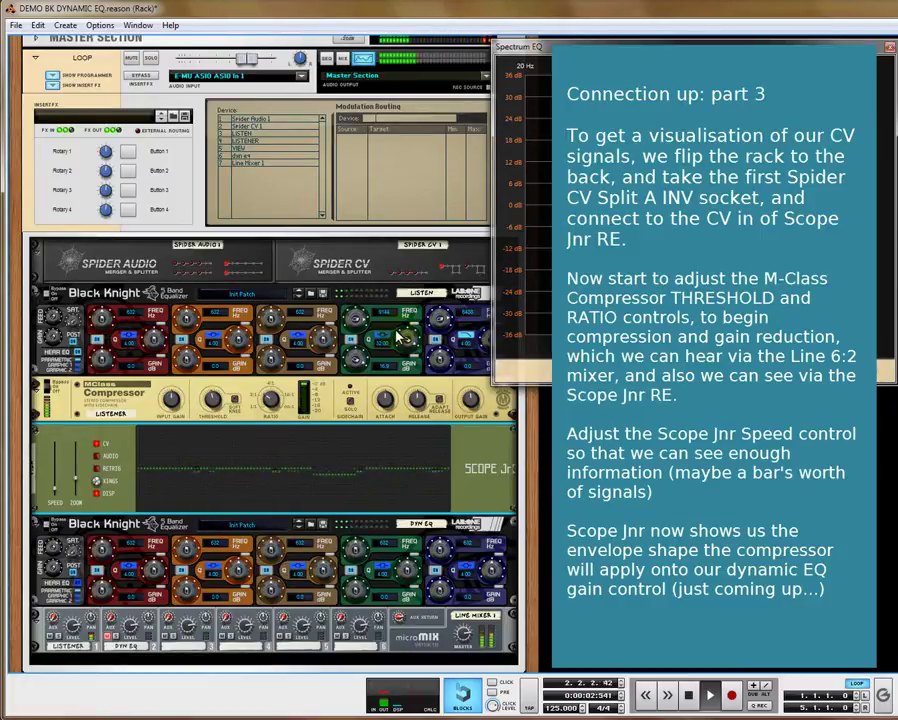
{"action": "left_click_drag", "start_coordinate": [385, 400], "coordinate": [419, 486]}
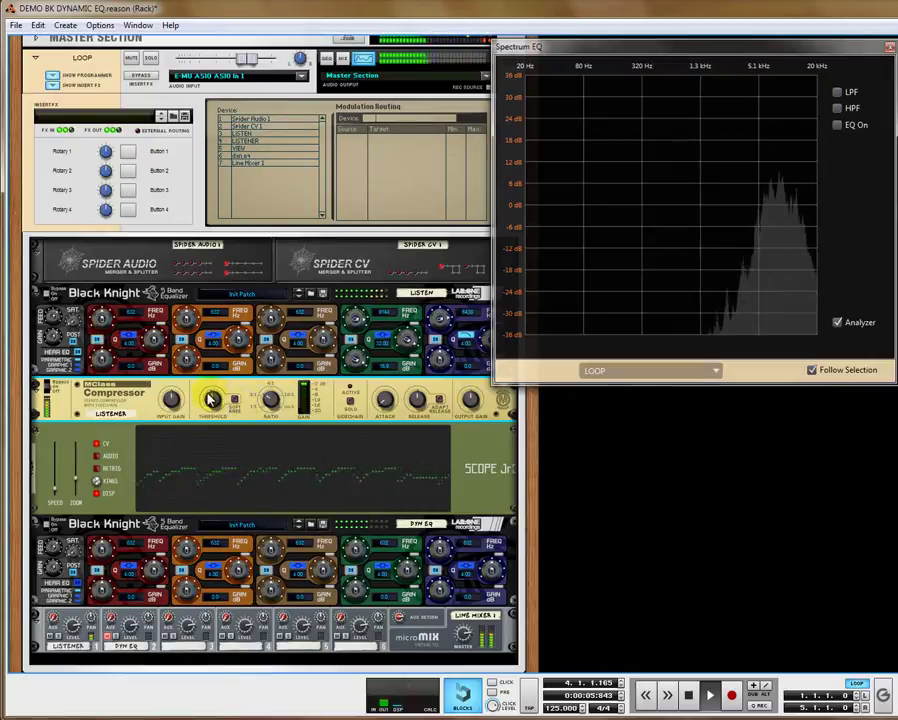
{"action": "left_click_drag", "start_coordinate": [212, 401], "coordinate": [298, 416]}
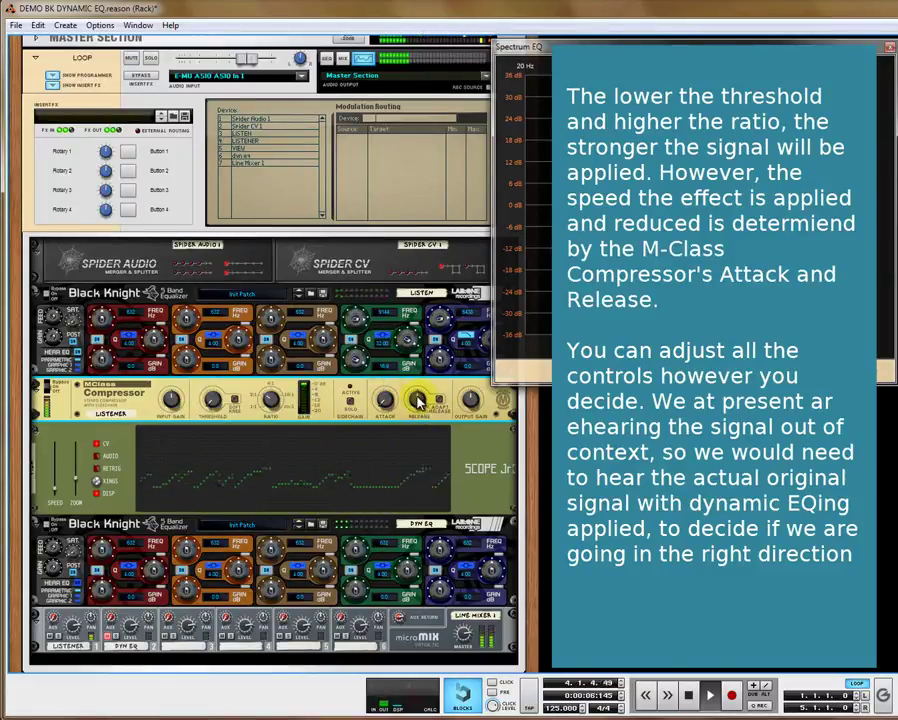
Set compressor attack to 68 ms, release to 50 ms, ratio to 22.1:1, then show the rear
{"action": "left_click_drag", "start_coordinate": [415, 401], "coordinate": [435, 503]}
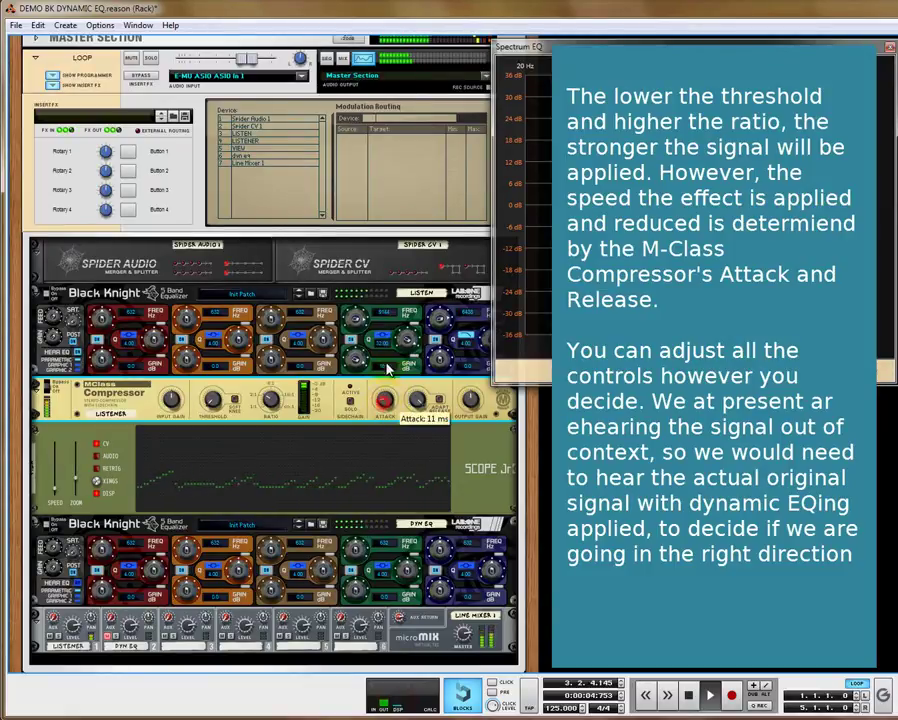
{"action": "left_click_drag", "start_coordinate": [386, 404], "coordinate": [389, 360]}
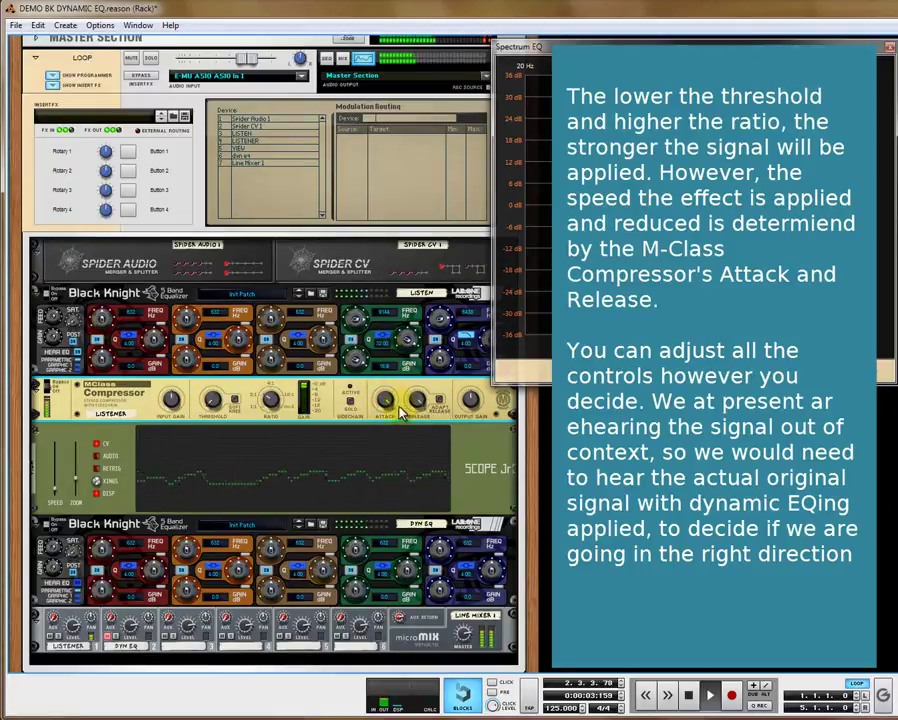
{"action": "left_click_drag", "start_coordinate": [418, 401], "coordinate": [432, 572]}
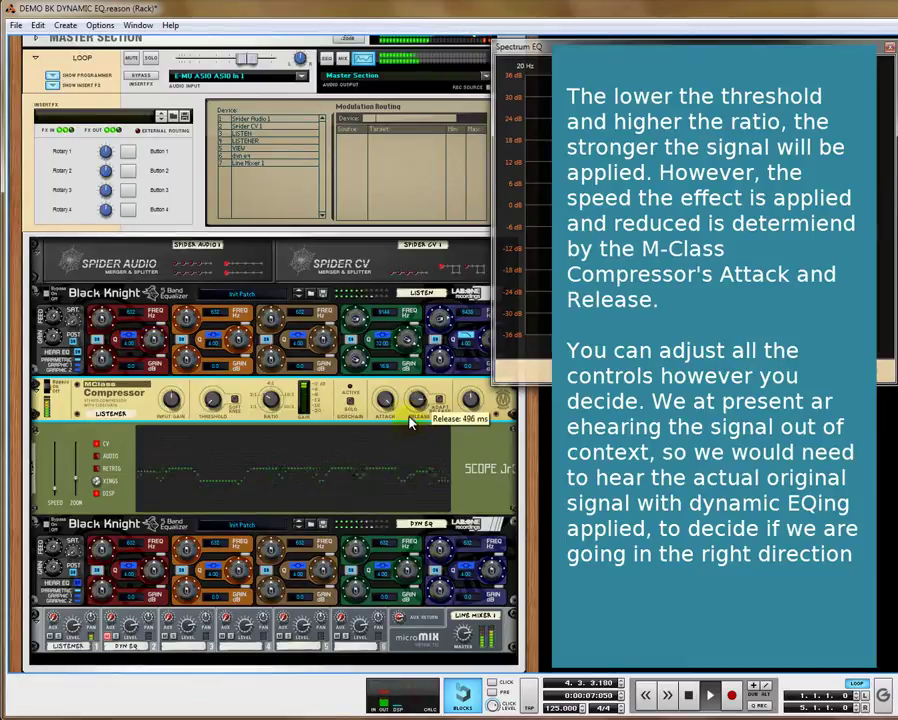
{"action": "left_click_drag", "start_coordinate": [271, 401], "coordinate": [273, 291]}
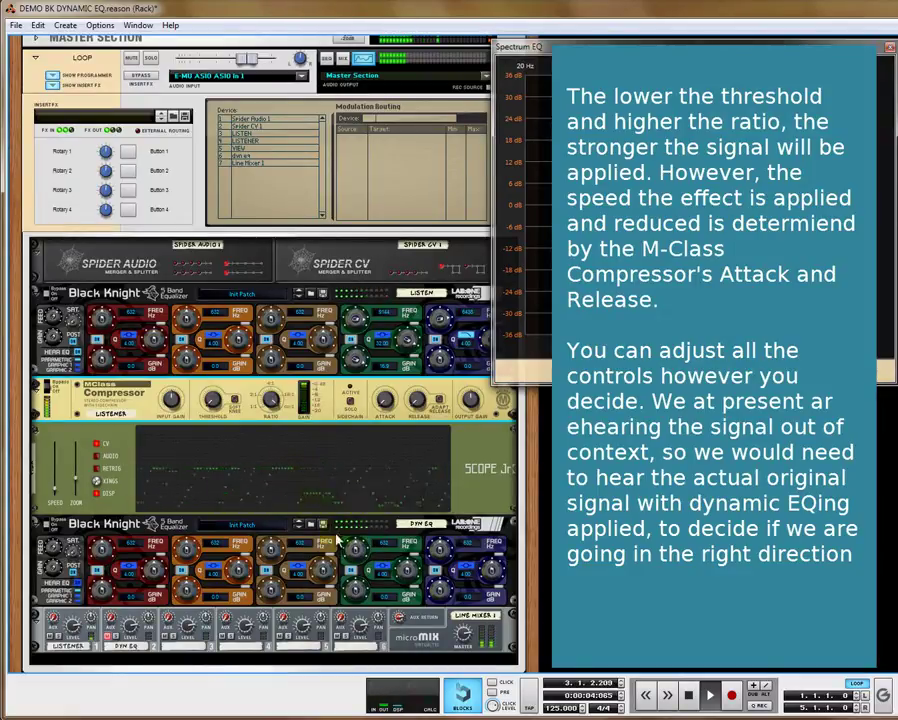
{"action": "key", "text": "Tab"}
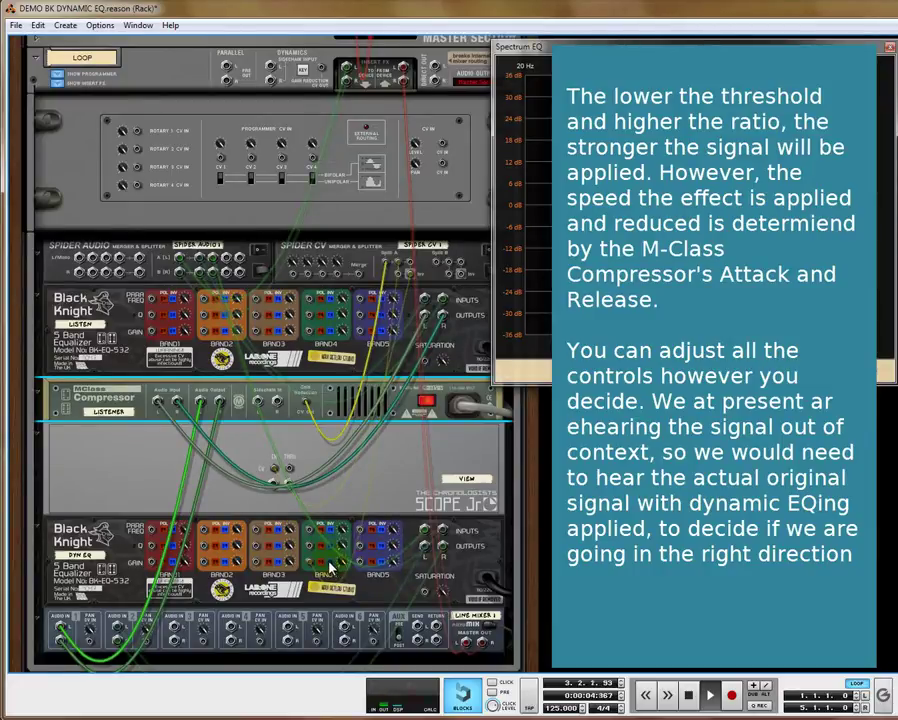
Highlight the DYN EQ Black Knight's rear cables, then return to the front panels
{"action": "left_click", "coordinate": [330, 568]}
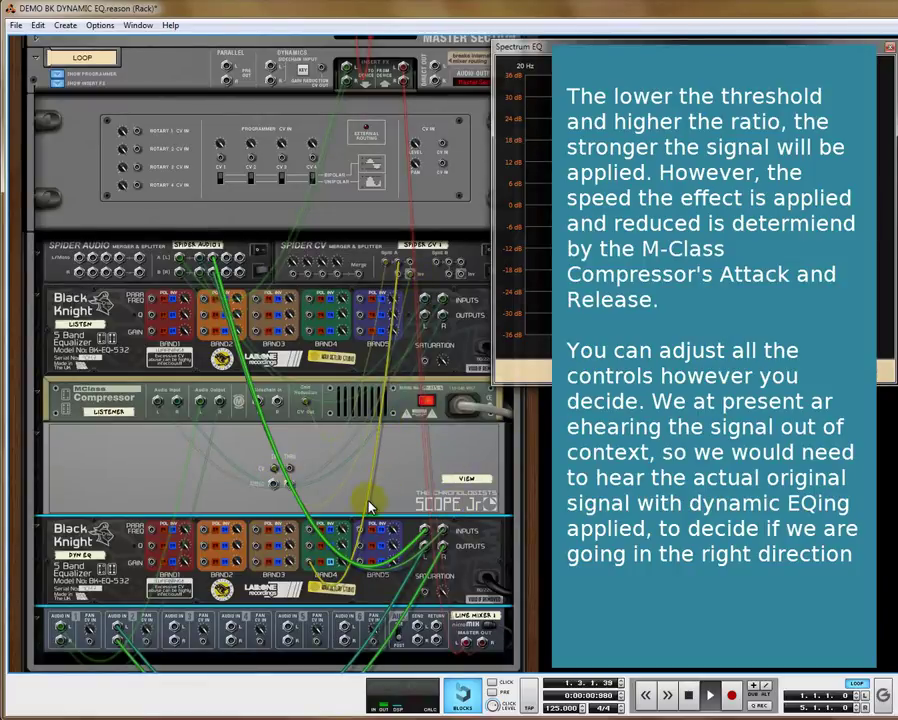
{"action": "key", "text": "Tab"}
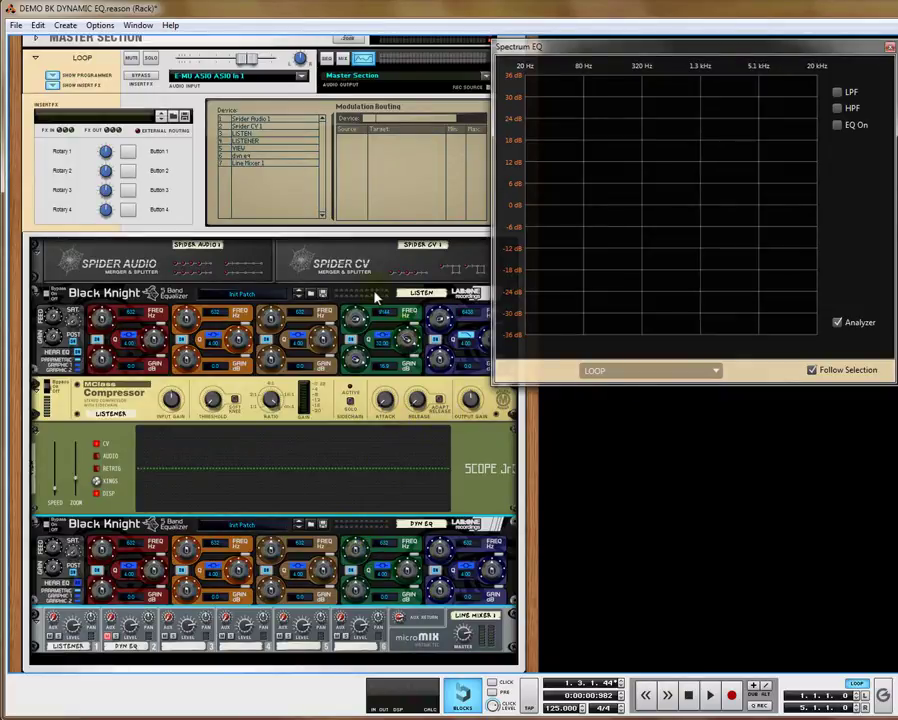
Copy the LISTEN Black Knight's patch onto DYN EQ, then change Band 5's type and switch it off
{"action": "right_click", "coordinate": [327, 316]}
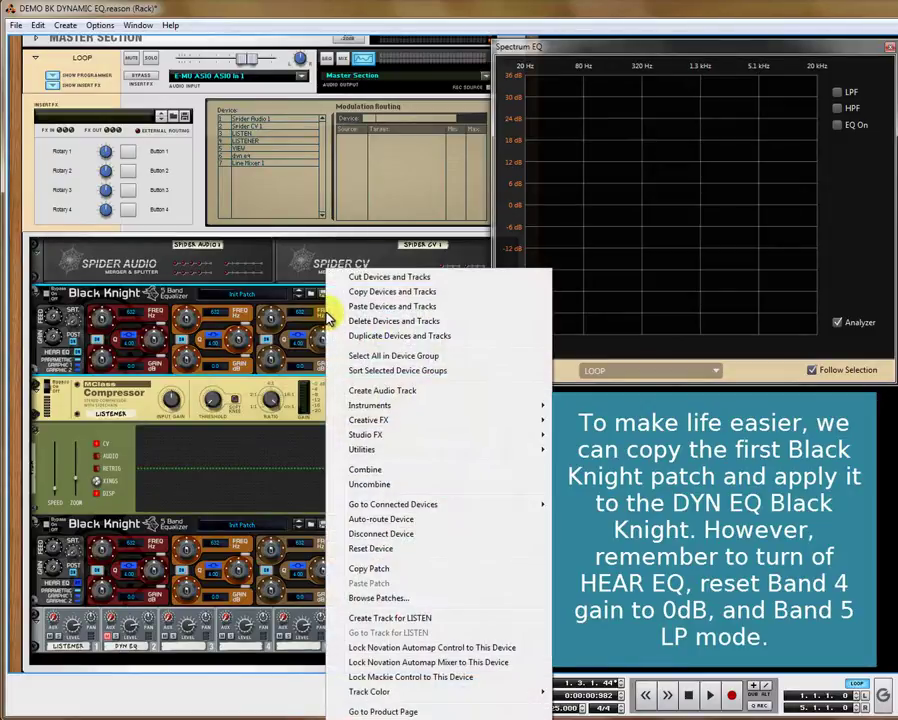
{"action": "left_click", "coordinate": [378, 570]}
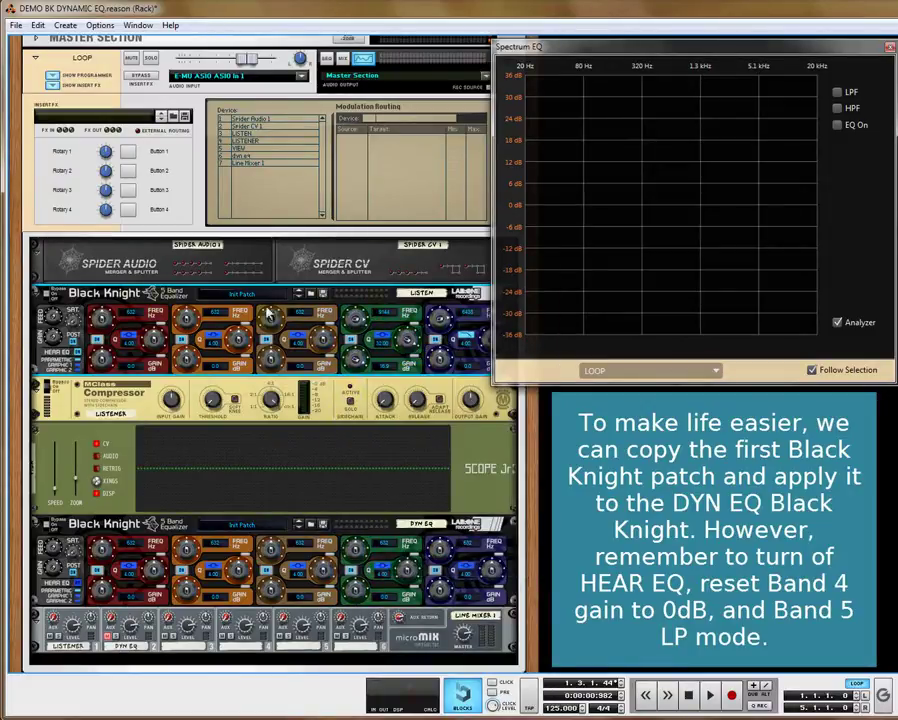
{"action": "right_click", "coordinate": [188, 523]}
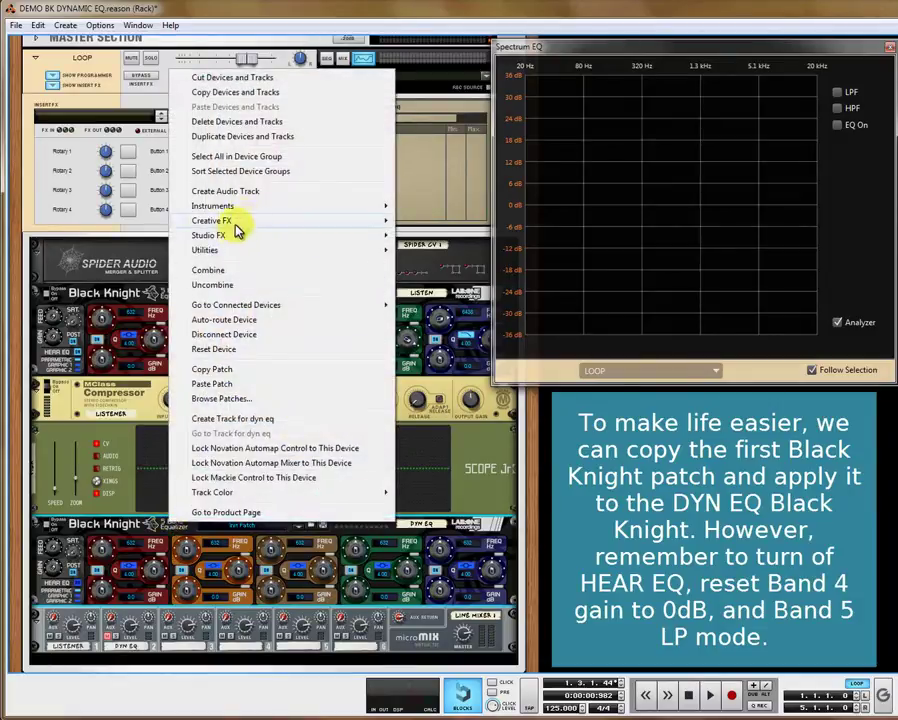
{"action": "left_click", "coordinate": [222, 384]}
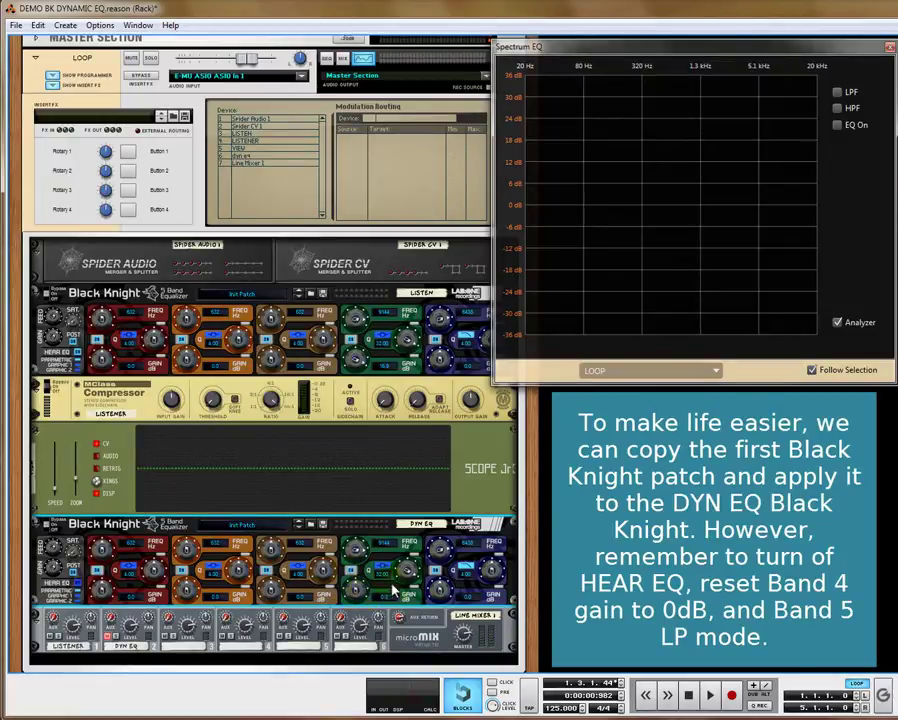
{"action": "left_click", "coordinate": [464, 571]}
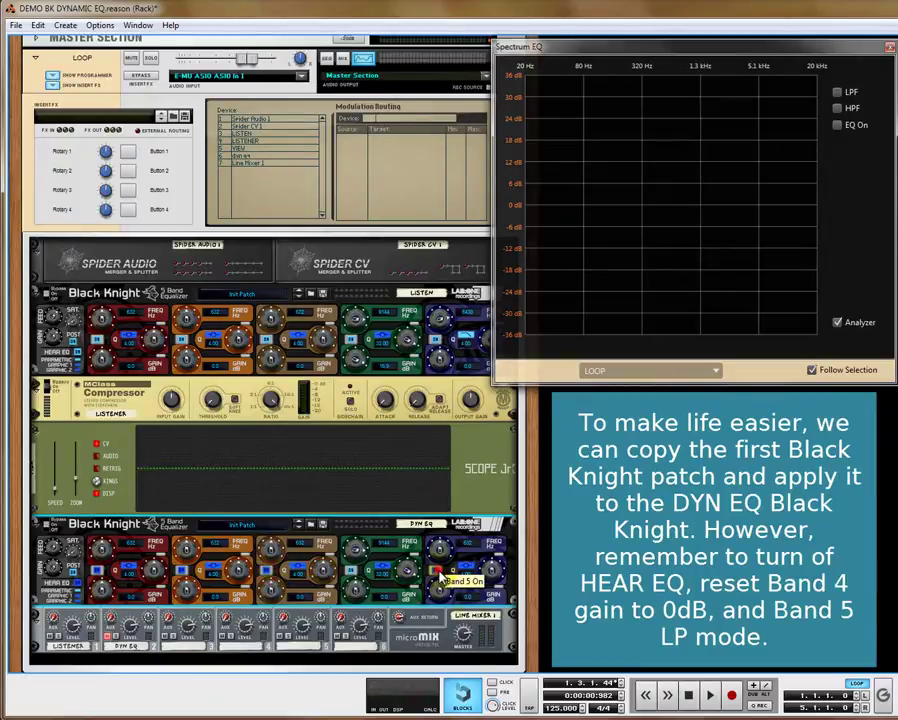
{"action": "left_click", "coordinate": [438, 574]}
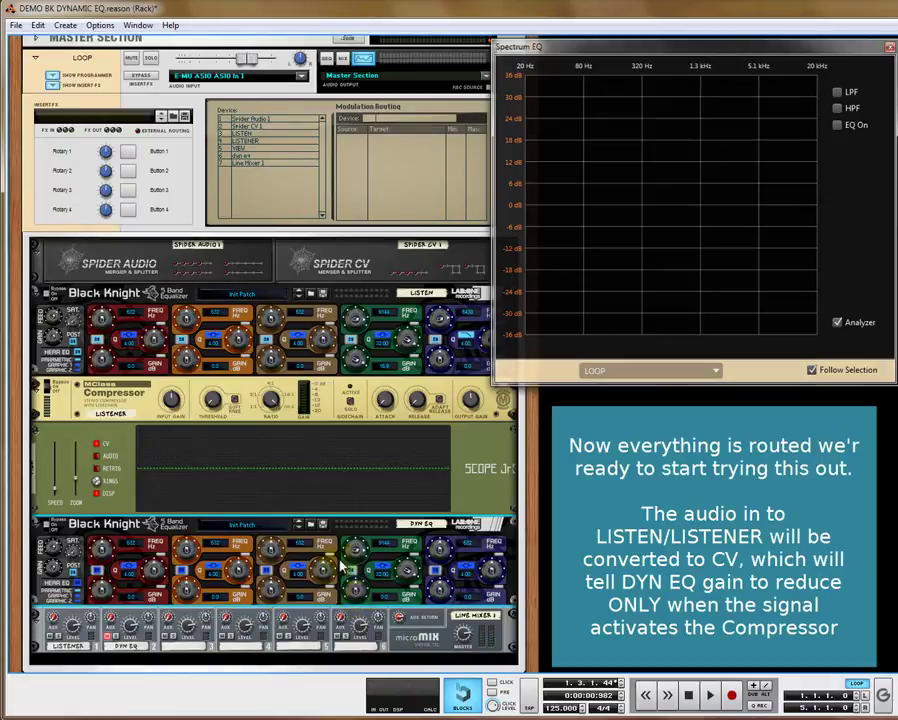
With the loop playing, check DYN EQ Band 4 gain inversion and set the threshold to -14.2 dB
{"action": "key", "text": "space"}
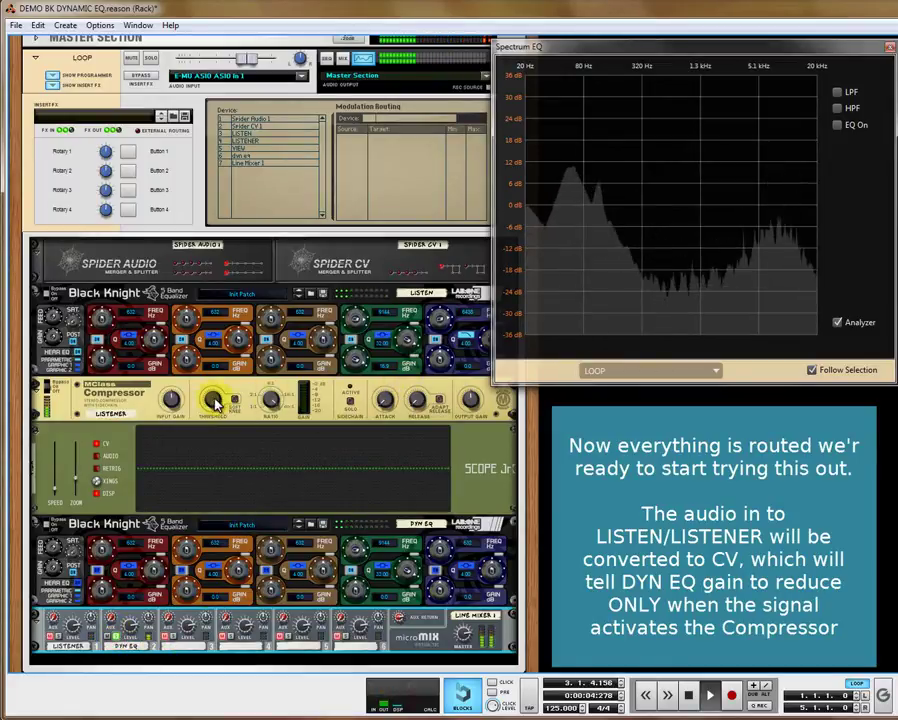
{"action": "left_click_drag", "start_coordinate": [211, 402], "coordinate": [236, 562]}
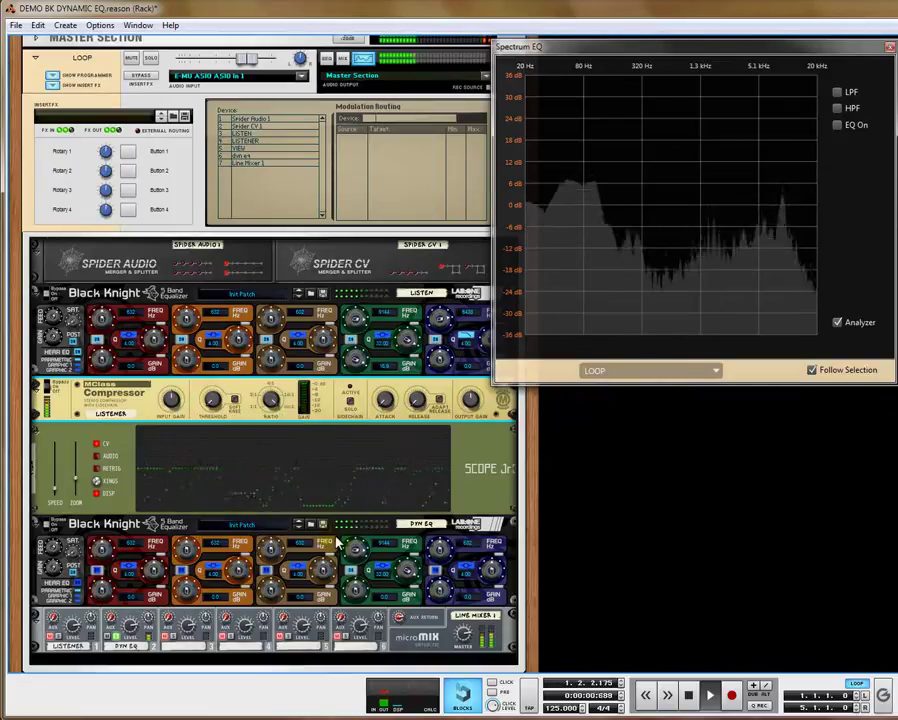
{"action": "key", "text": "Tab"}
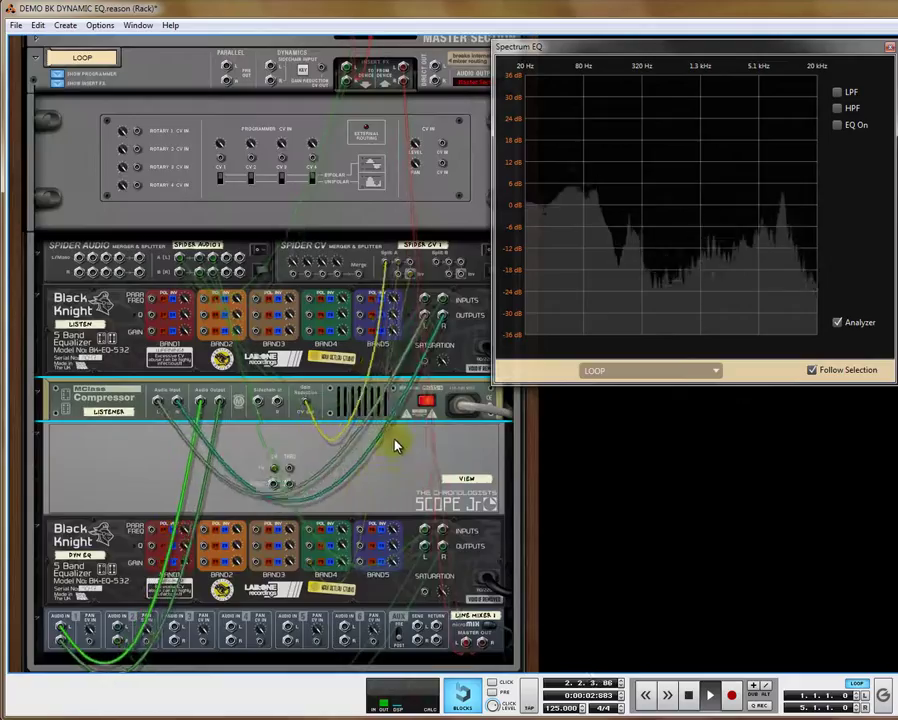
{"action": "left_click", "coordinate": [333, 568]}
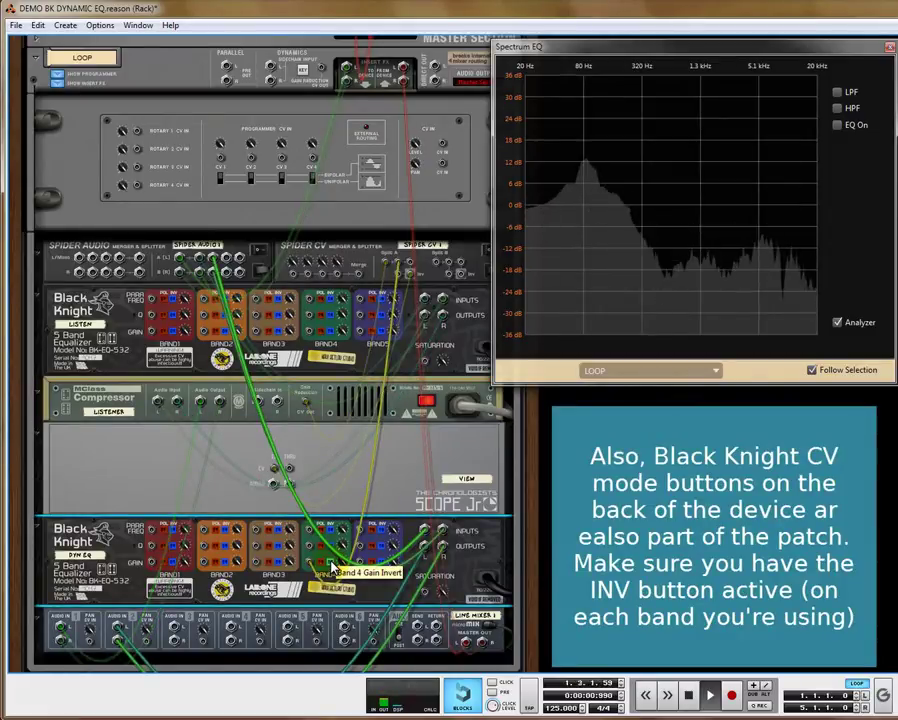
{"action": "key", "text": "Tab"}
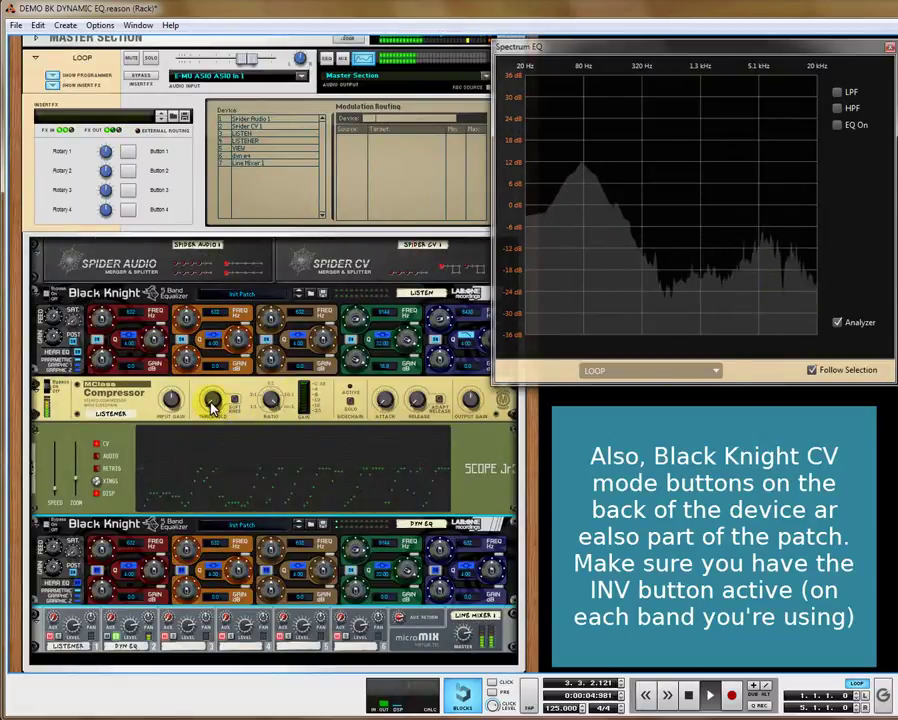
{"action": "left_click_drag", "start_coordinate": [212, 405], "coordinate": [241, 326]}
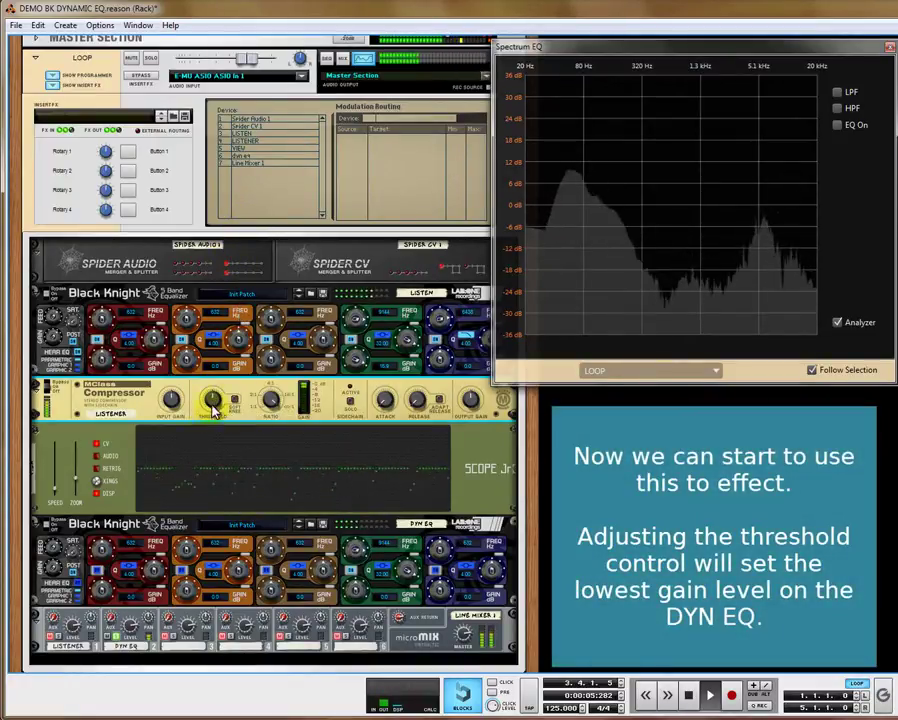
{"action": "left_click_drag", "start_coordinate": [213, 410], "coordinate": [214, 379]}
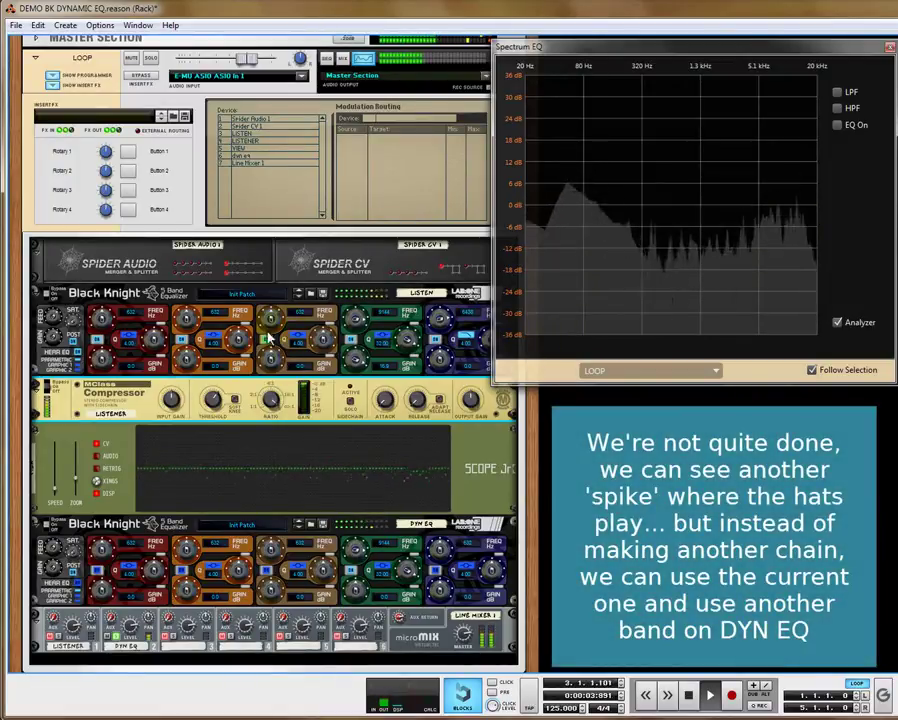
With channel 2 soloed, tune LISTEN Band 3 to ~11-12 kHz on the hi-hat spike; threshold -17.0 dB
{"action": "left_click_drag", "start_coordinate": [270, 322], "coordinate": [280, 370]}
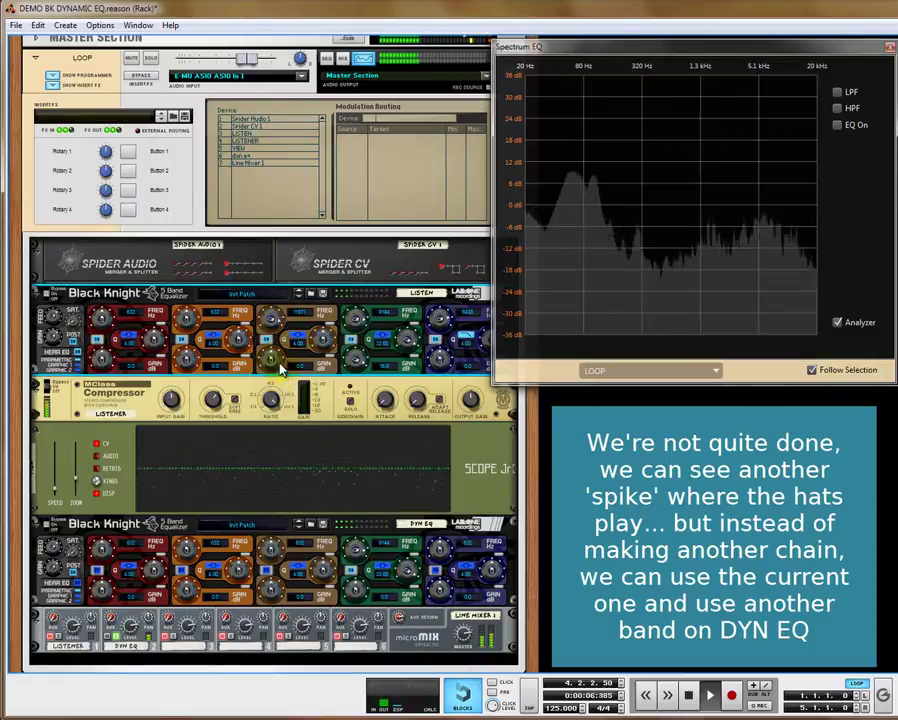
{"action": "left_click", "coordinate": [113, 640]}
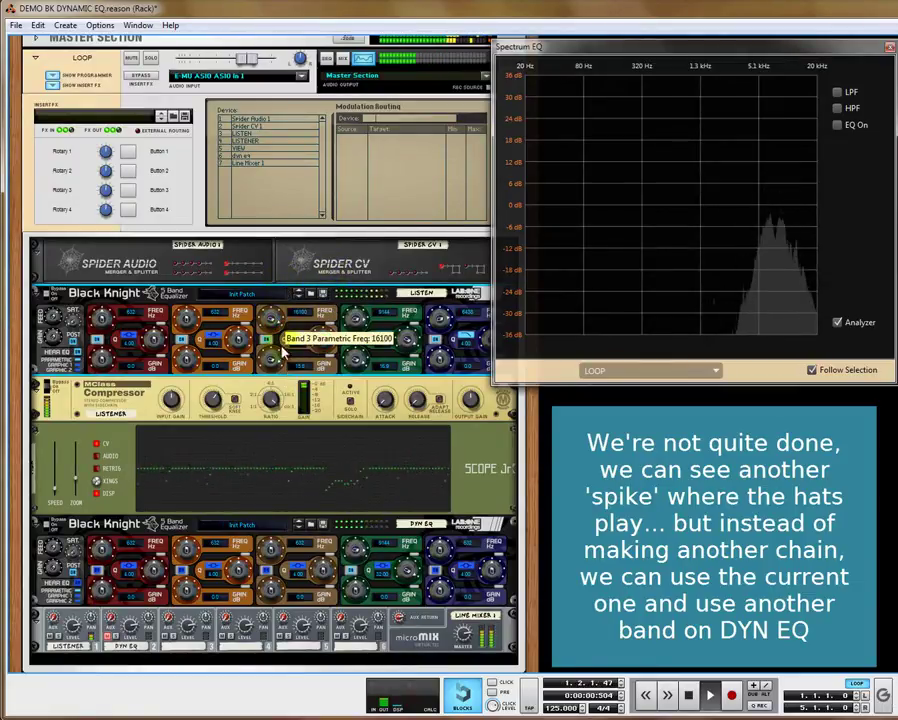
{"action": "left_click_drag", "start_coordinate": [272, 317], "coordinate": [276, 337]}
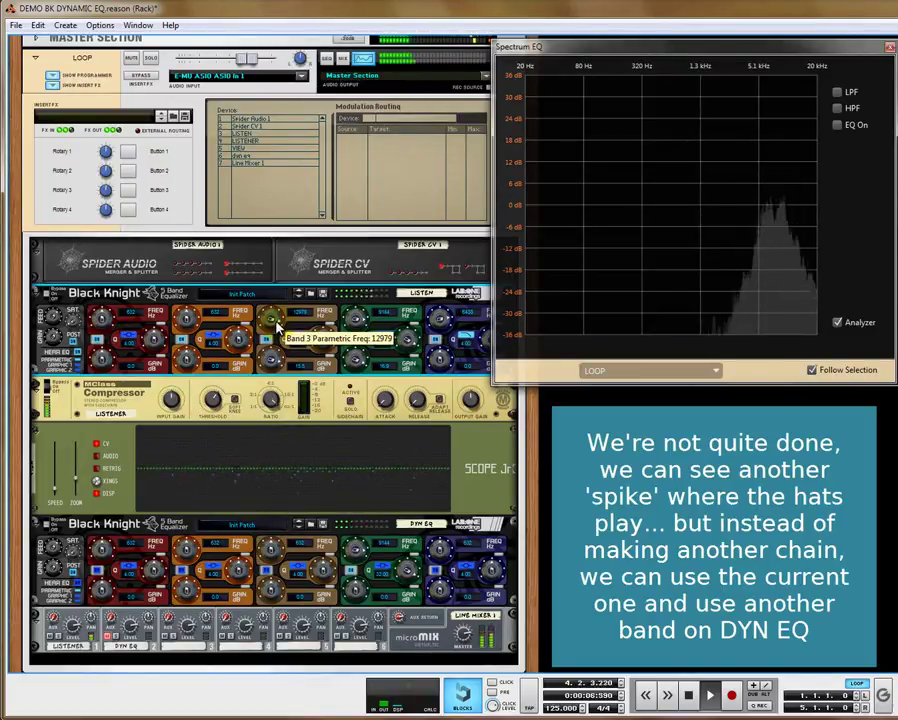
{"action": "left_click_drag", "start_coordinate": [279, 328], "coordinate": [281, 330]}
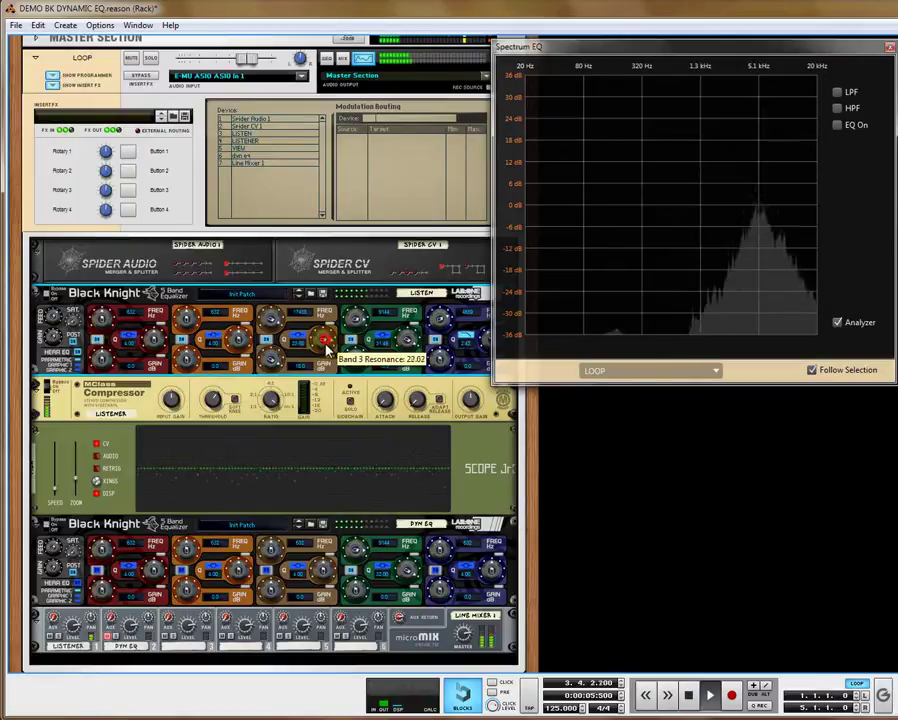
{"action": "left_click_drag", "start_coordinate": [212, 400], "coordinate": [282, 405]}
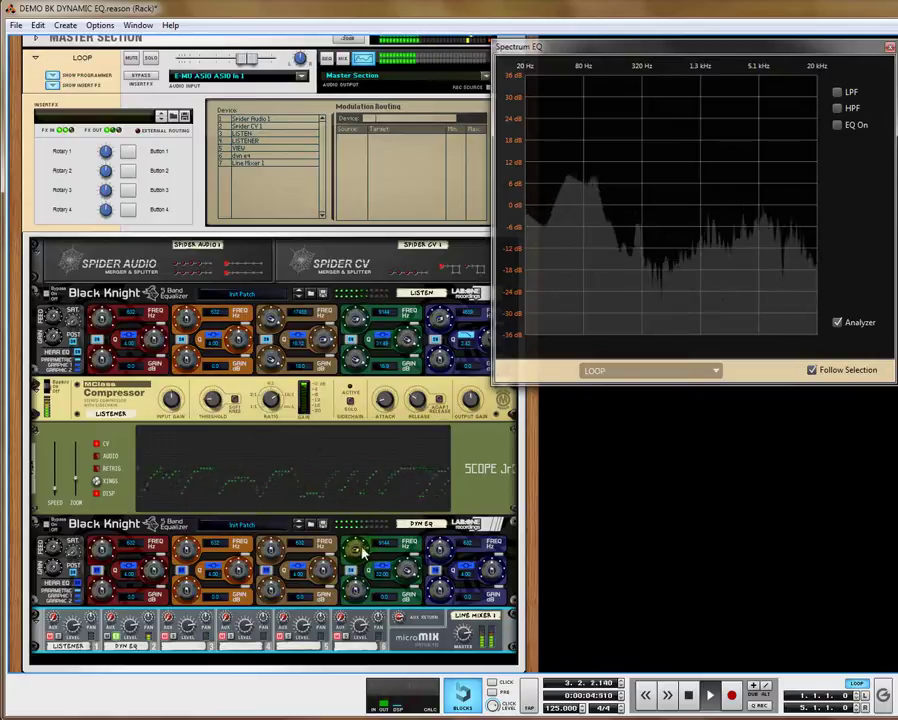
Stop the loop, offset the DYN EQ's Band 4 frequency from the LISTEN EQ's, and replay
{"action": "left_click", "coordinate": [688, 694]}
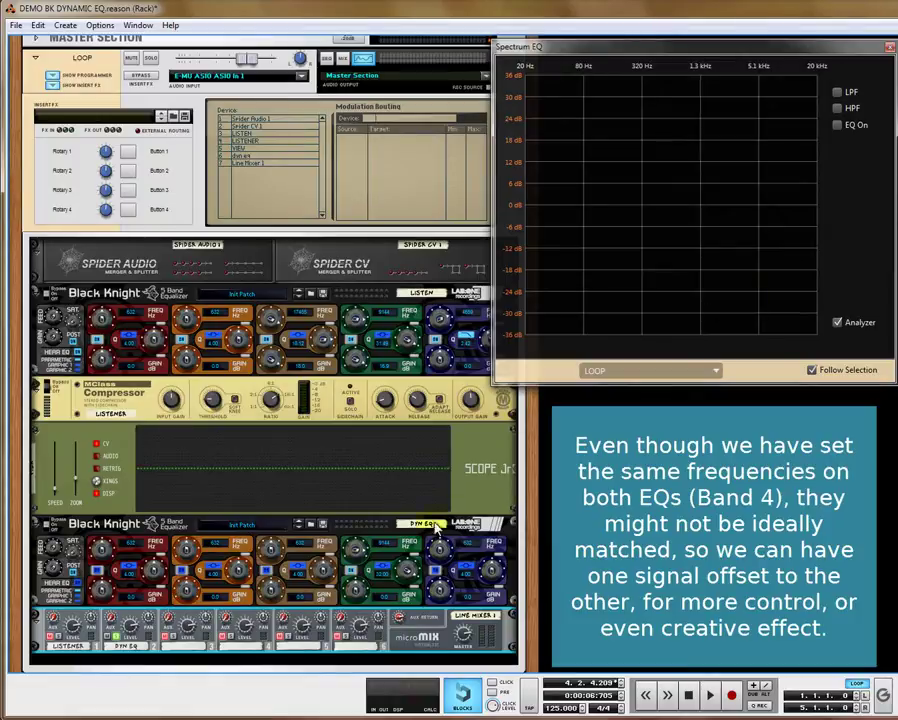
{"action": "left_click", "coordinate": [357, 551]}
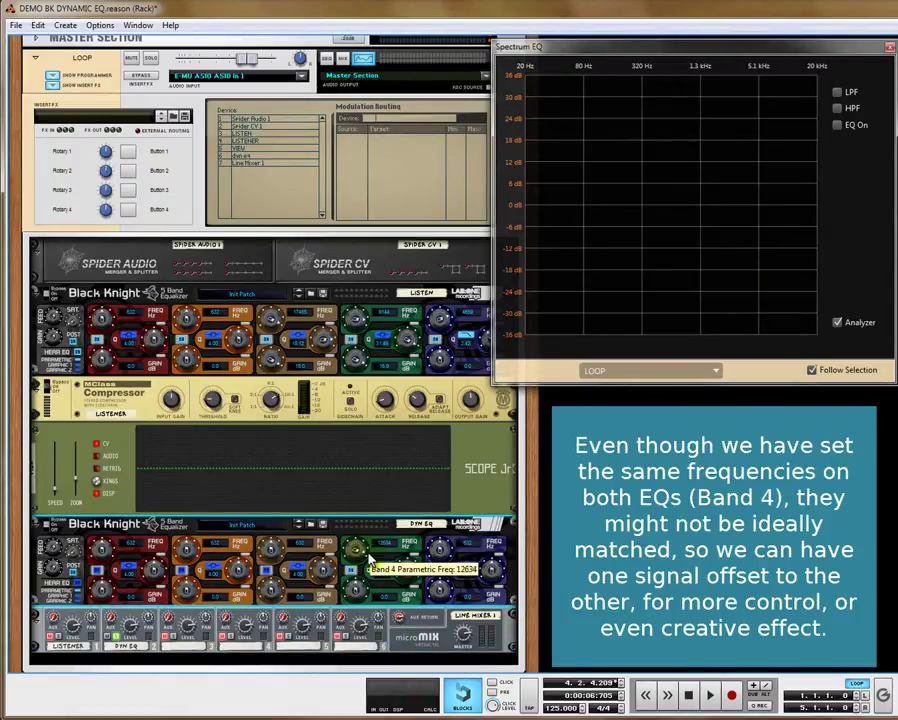
{"action": "left_click", "coordinate": [710, 695]}
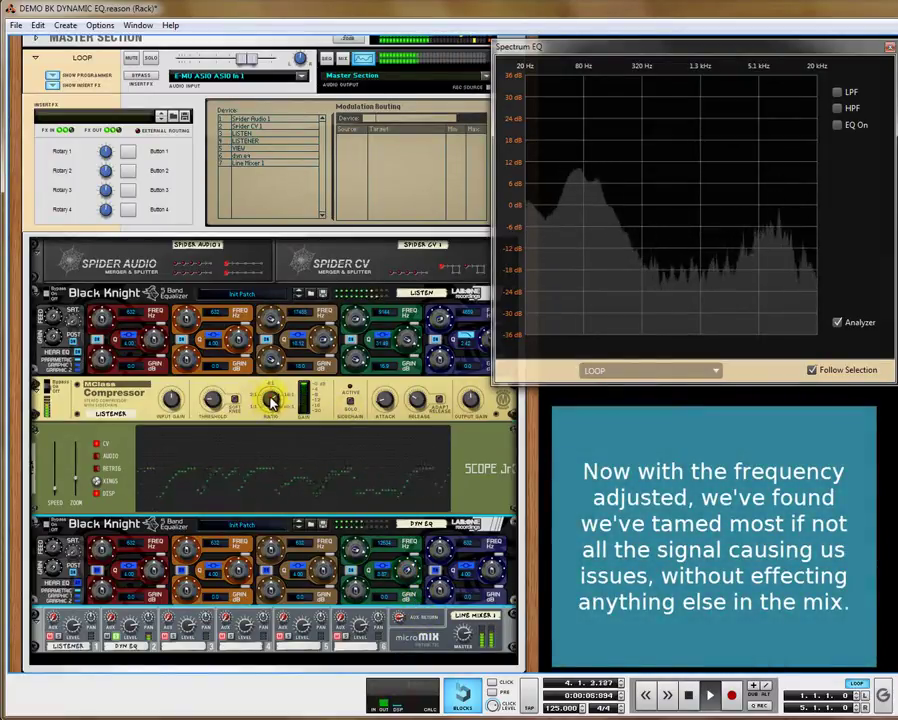
Drop the compressor ratio to 4.79:1, raise DYN EQ band 4 to ~11971 Hz, and bypass master inserts
{"action": "mouse_move", "coordinate": [274, 417]}
{"action": "left_click_drag", "start_coordinate": [274, 417], "coordinate": [300, 460]}
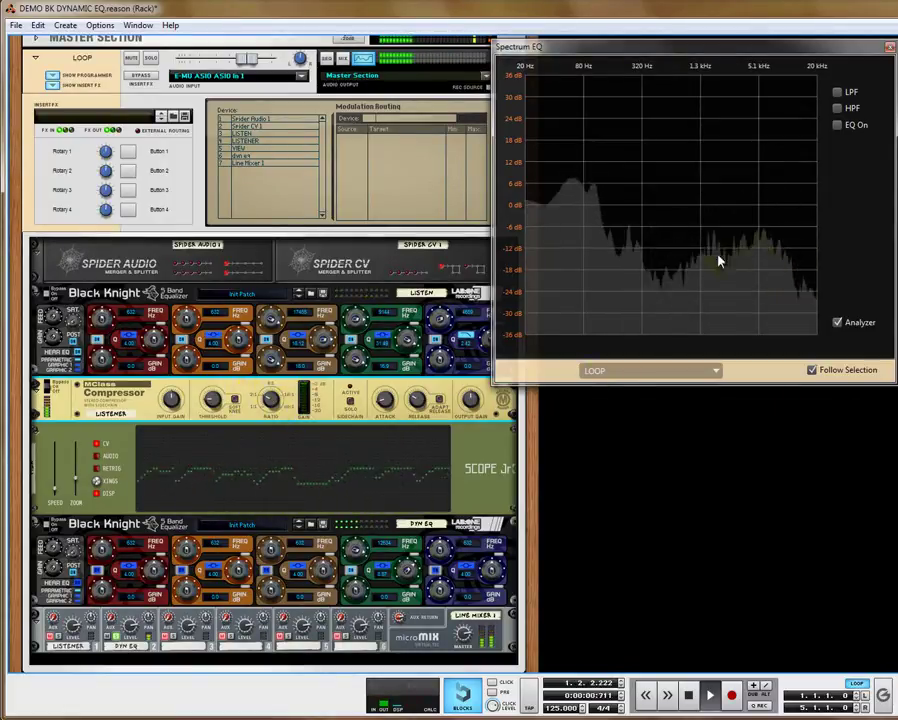
{"action": "left_click", "coordinate": [357, 551]}
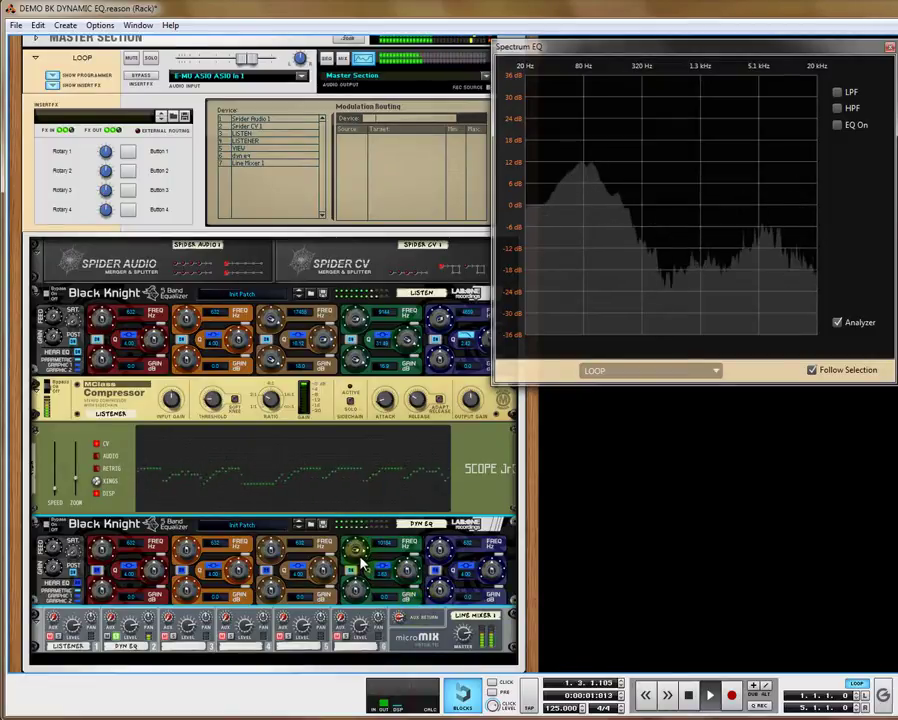
{"action": "scroll", "coordinate": [360, 563], "scroll_direction": "up", "scroll_amount": 3}
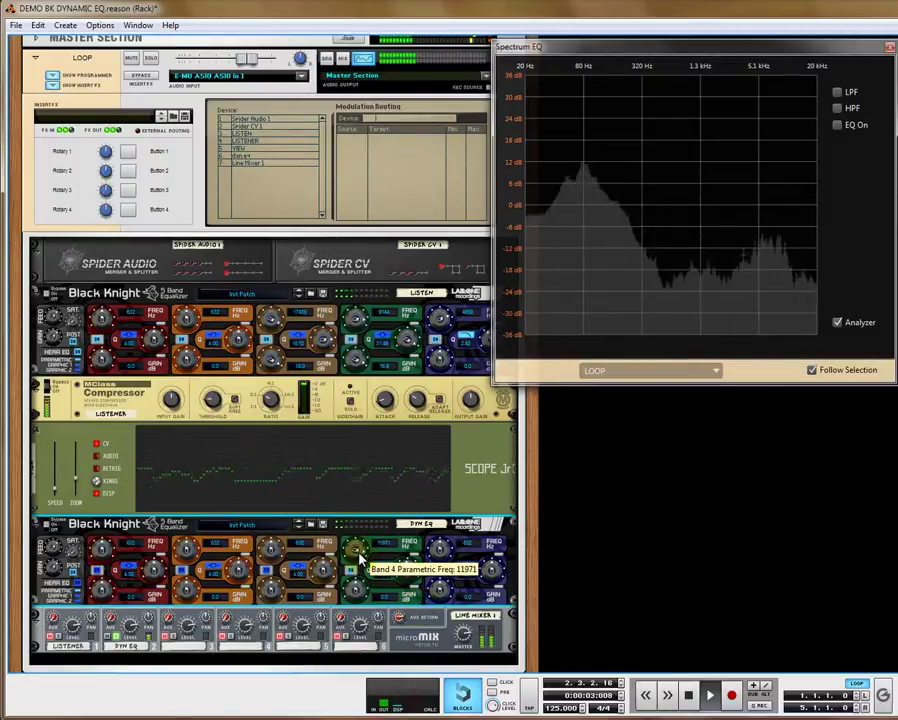
{"action": "left_click", "coordinate": [140, 77]}
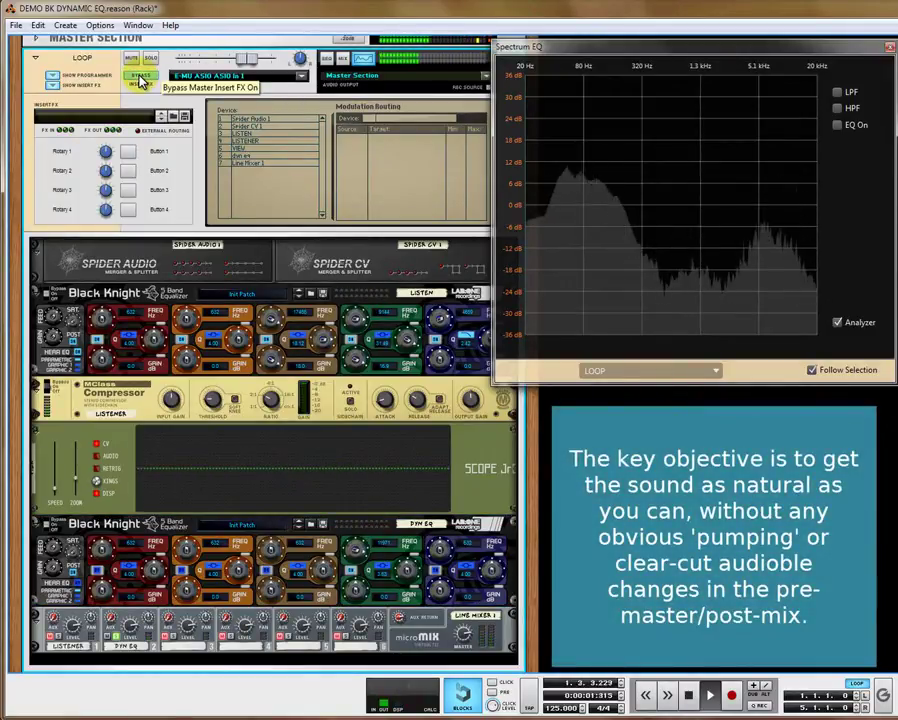
Un-bypass the master inserts, set threshold near -29 dB, drop band 4 to ~7774 Hz, and stop
{"action": "left_click", "coordinate": [141, 78]}
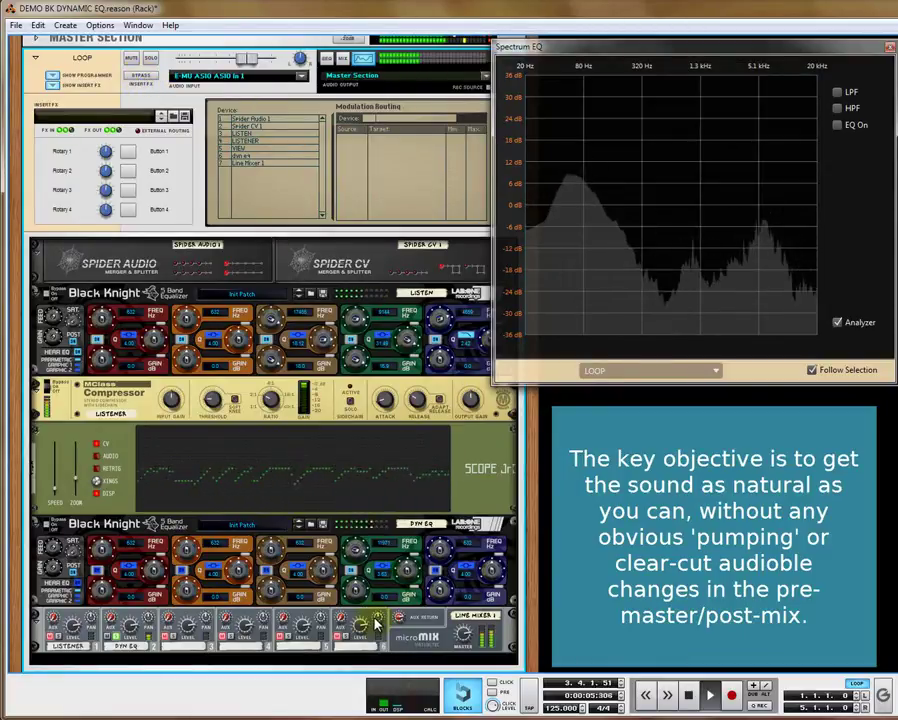
{"action": "left_click_drag", "start_coordinate": [213, 404], "coordinate": [214, 400]}
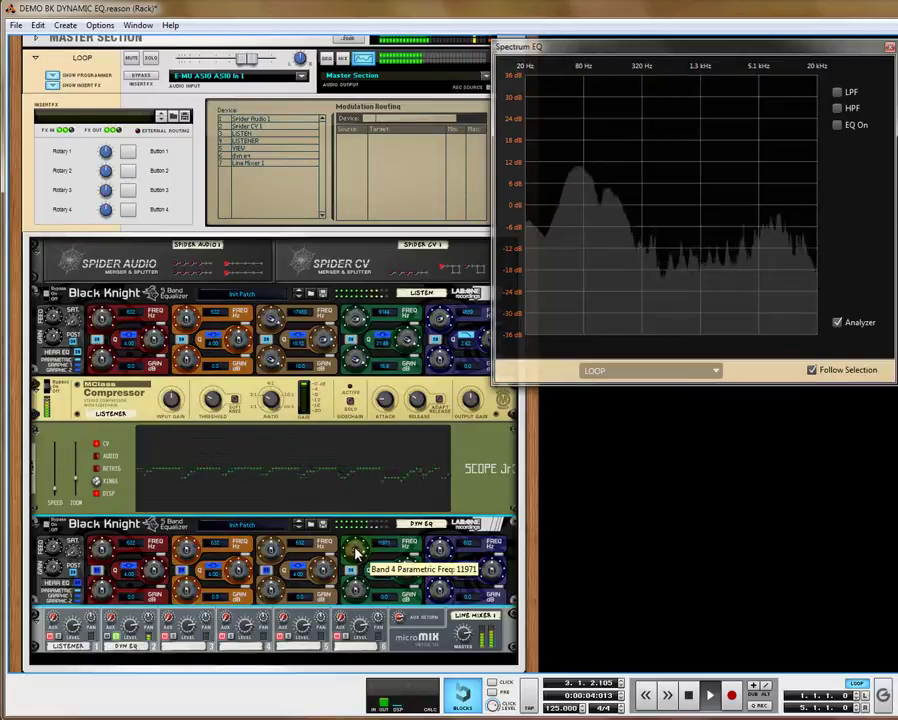
{"action": "left_click_drag", "start_coordinate": [376, 573], "coordinate": [364, 565]}
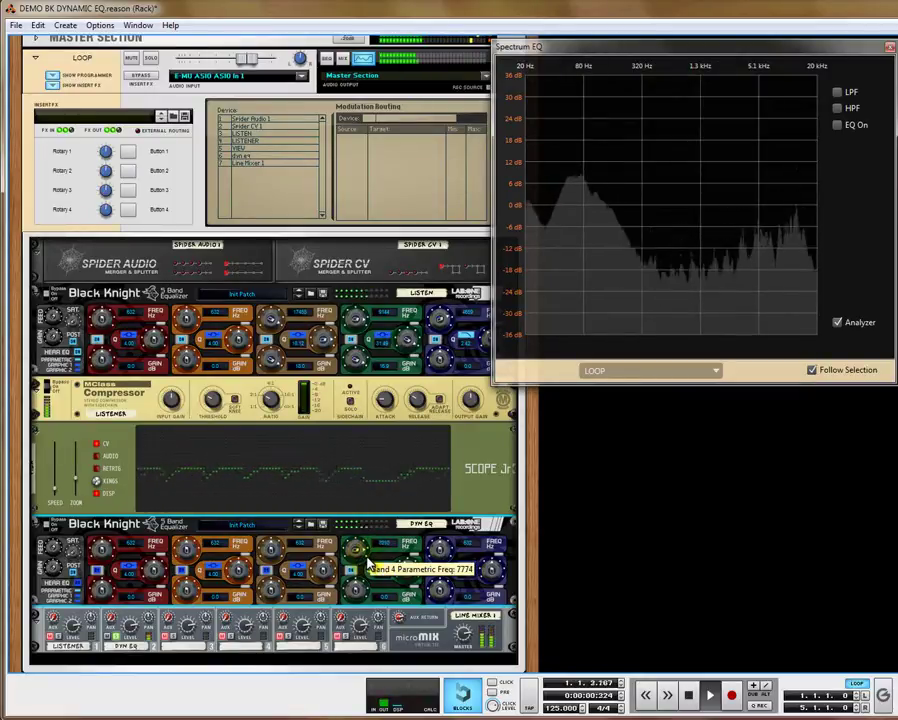
{"action": "left_click", "coordinate": [688, 694]}
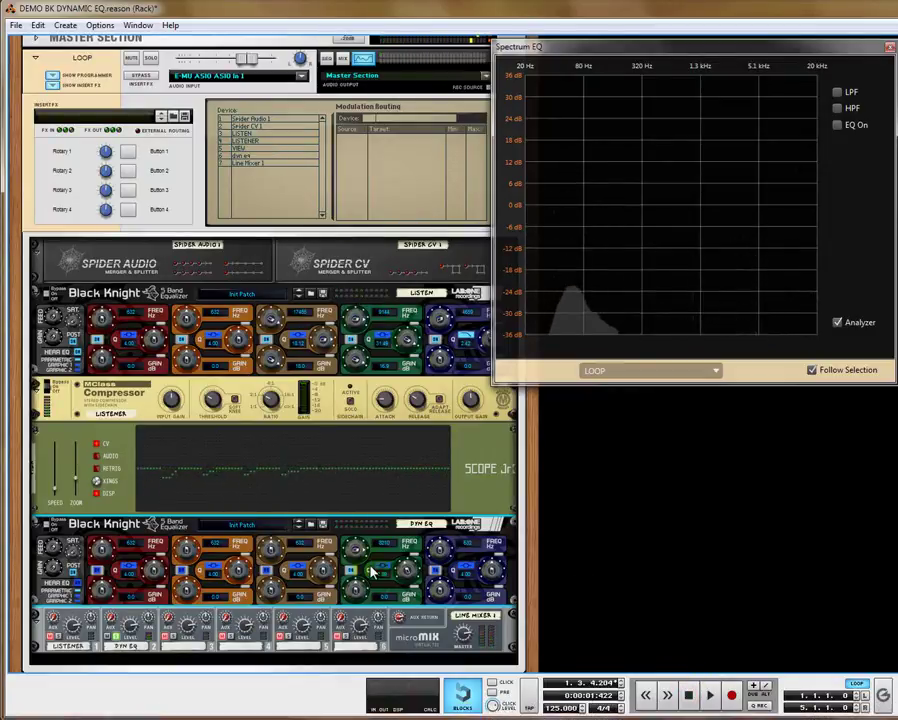
Patch the Spider's split compressor CV into the DYN EQ's Band 3 Gain CV input and retune Band 3's frequency
{"action": "key", "text": "Tab"}
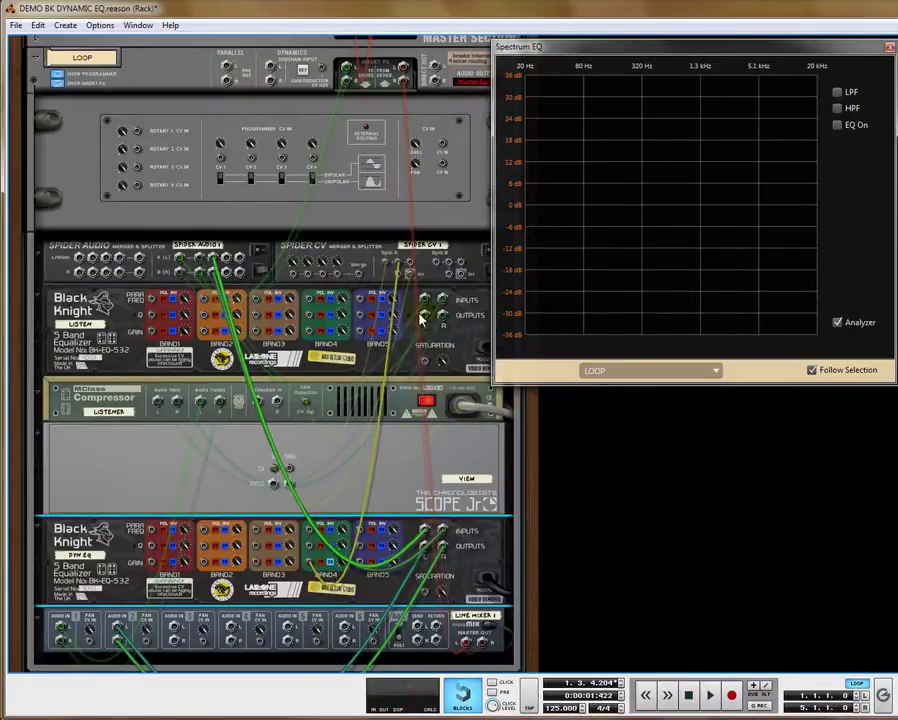
{"action": "left_click_drag", "start_coordinate": [414, 264], "coordinate": [256, 570]}
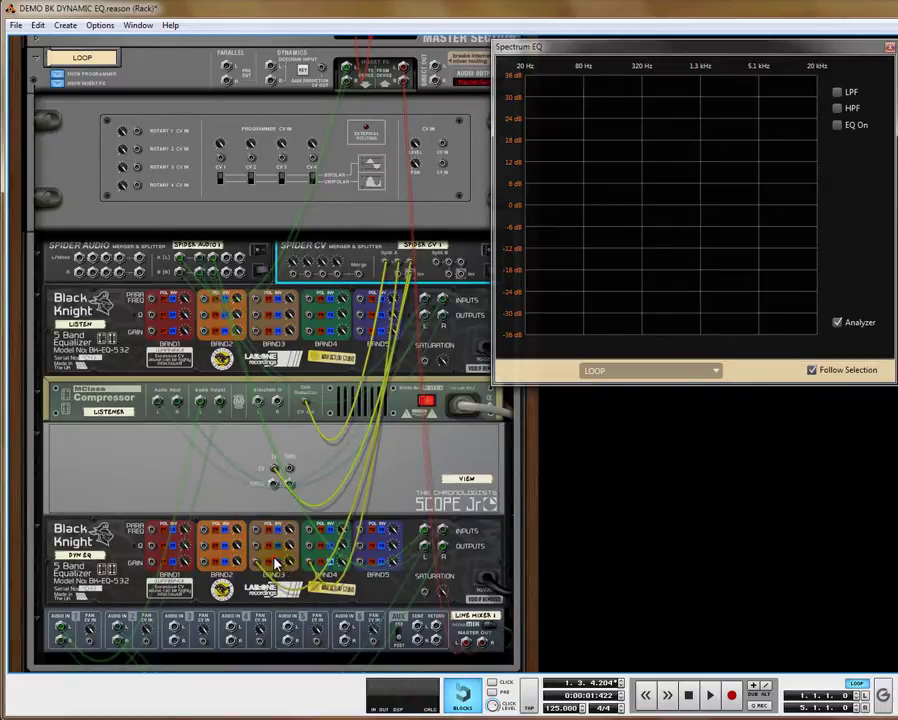
{"action": "key", "text": "Tab"}
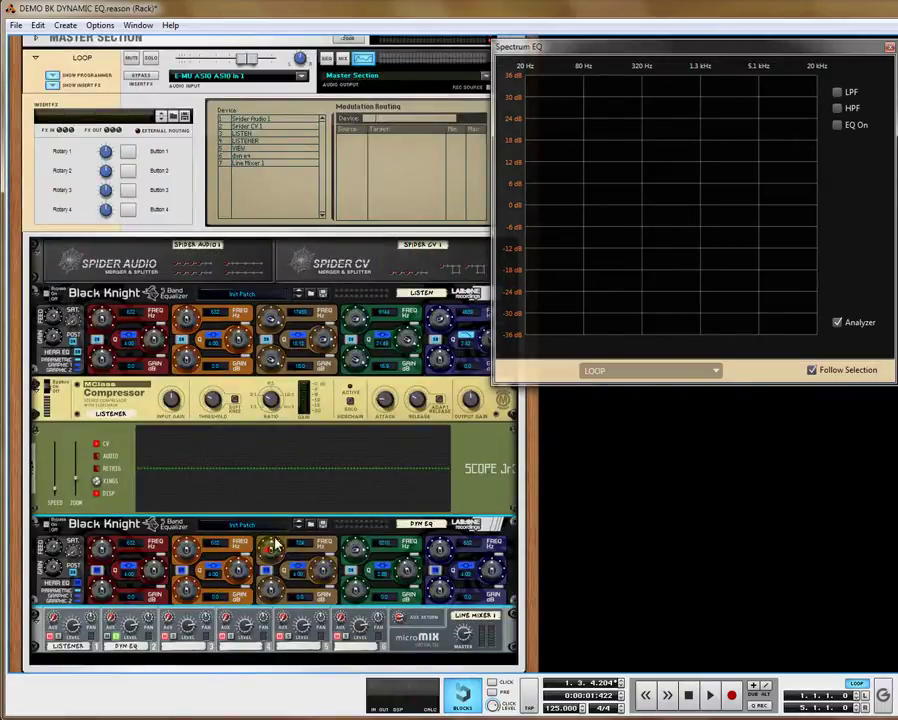
{"action": "left_click_drag", "start_coordinate": [273, 548], "coordinate": [280, 493]}
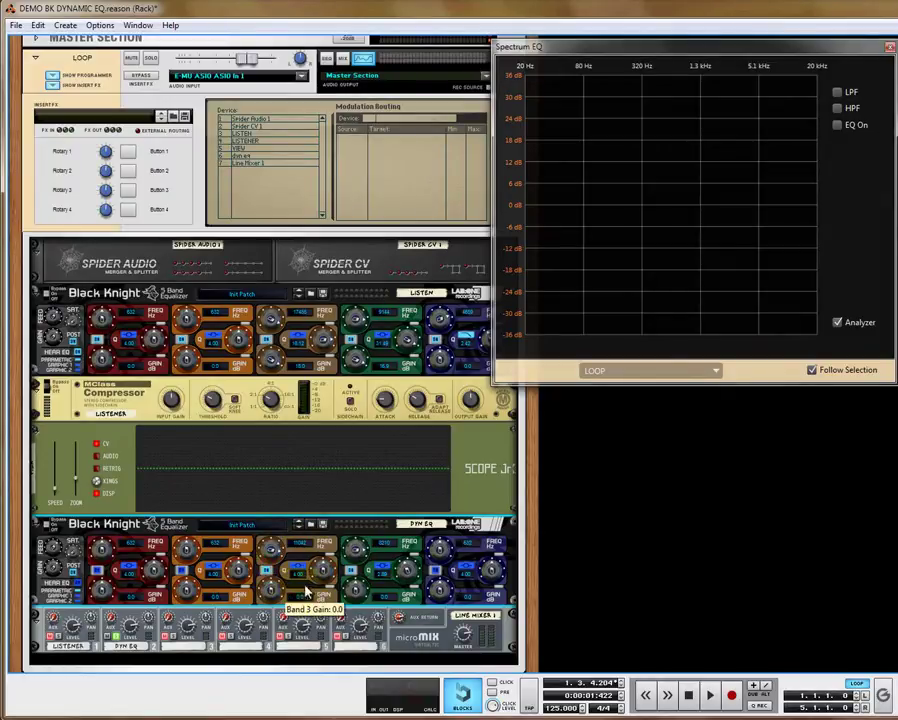
Recheck the rear cabling, then raise the compressor ratio to 2.65:1
{"action": "key", "text": "Tab"}
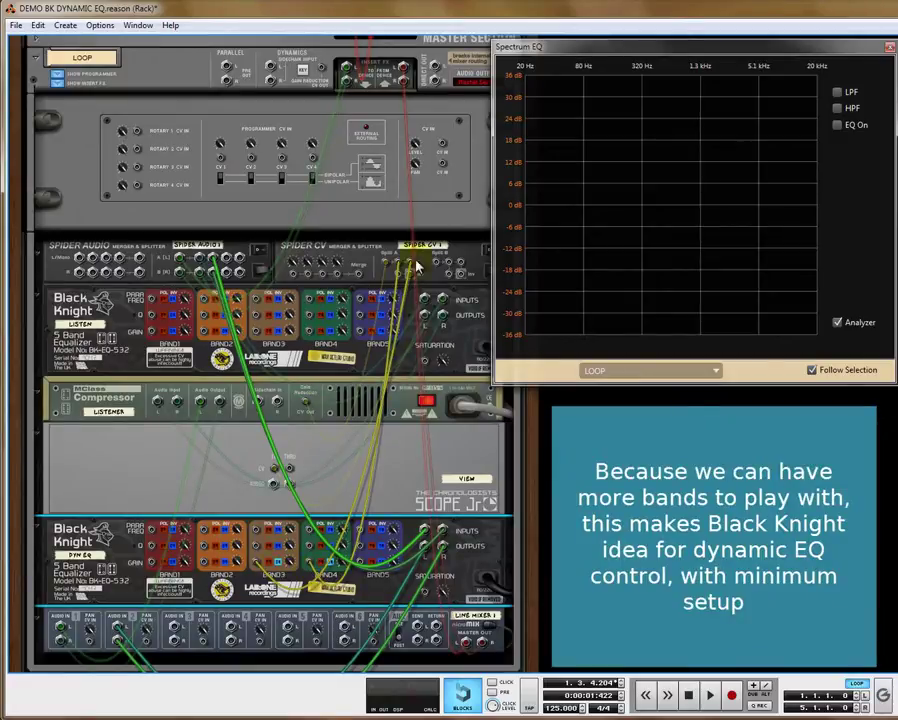
{"action": "key", "text": "Tab"}
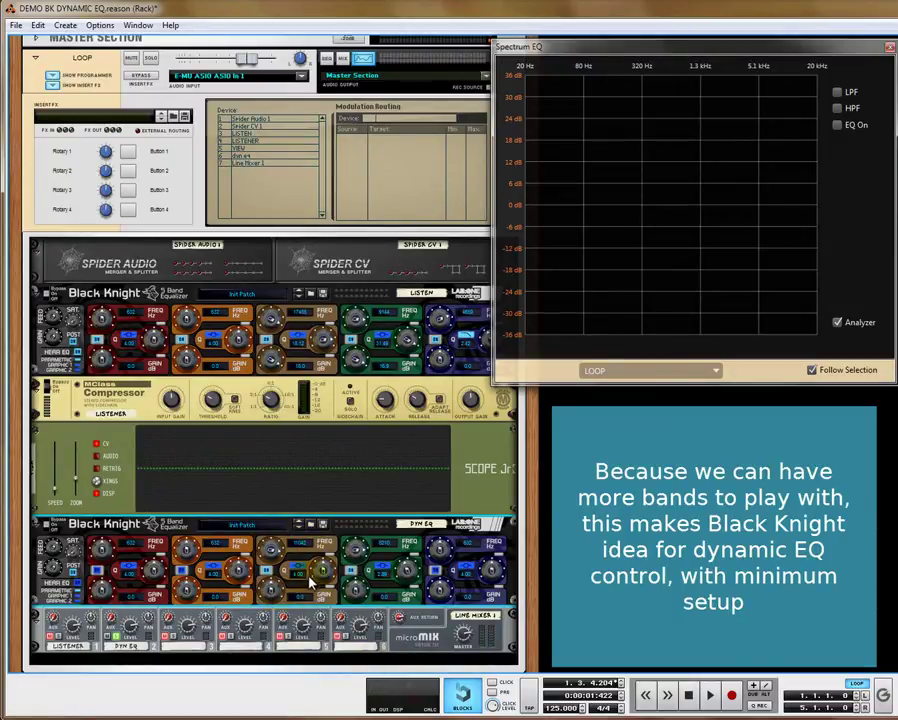
{"action": "key", "text": "Tab"}
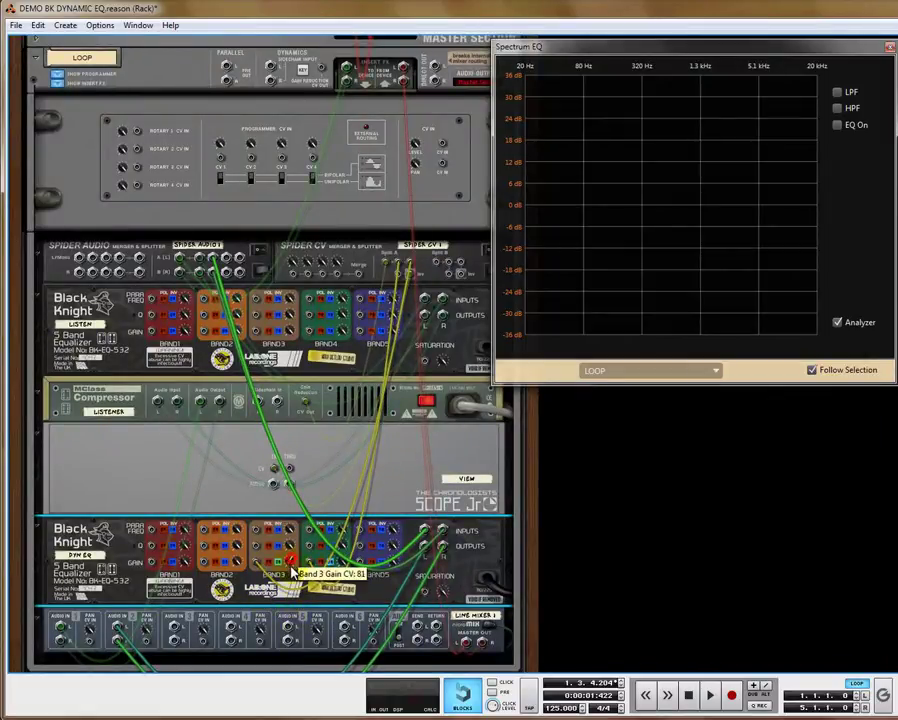
{"action": "key", "text": "Tab"}
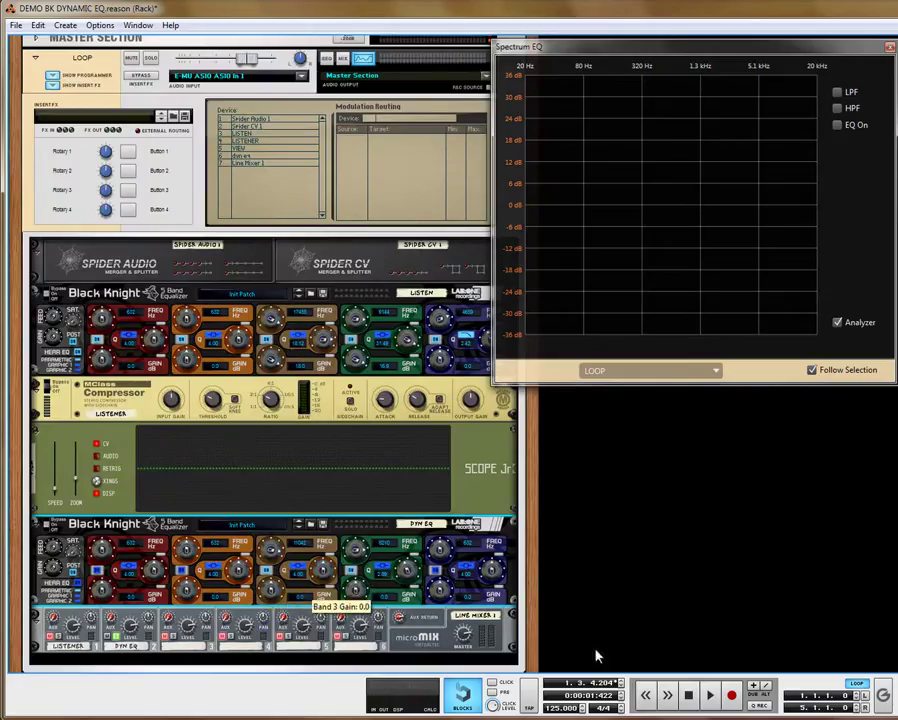
{"action": "key", "text": "Tab"}
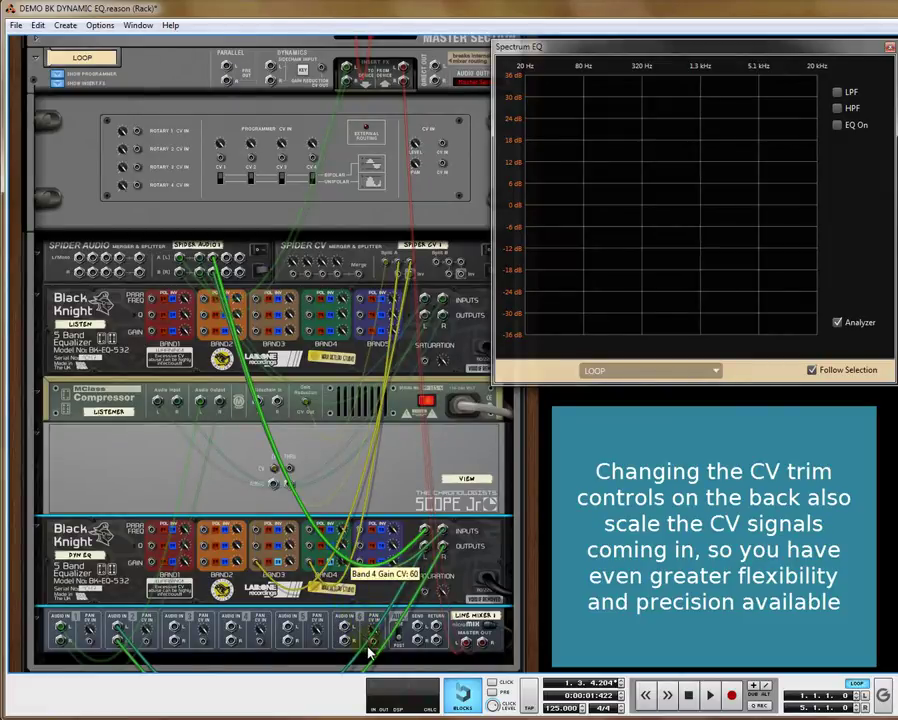
{"action": "key", "text": "Tab"}
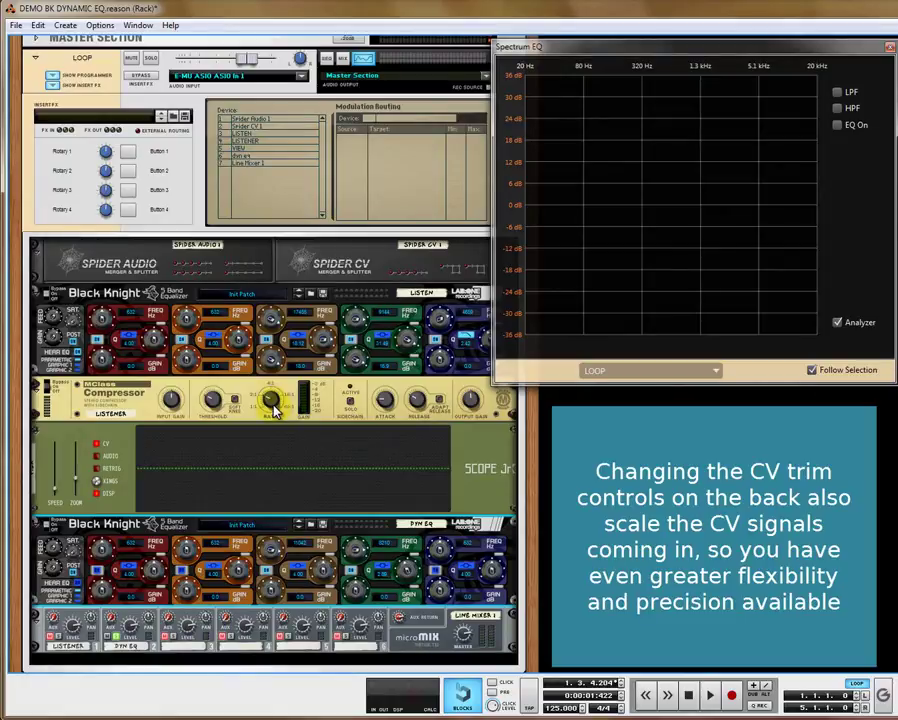
{"action": "mouse_move", "coordinate": [276, 411]}
{"action": "left_click_drag", "start_coordinate": [274, 409], "coordinate": [270, 384]}
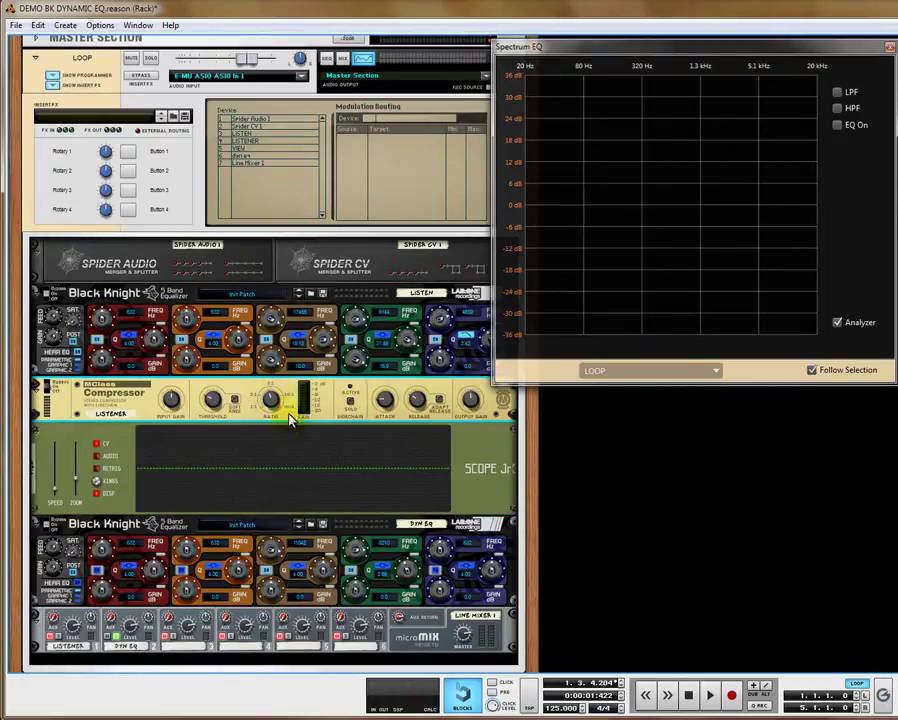
With the loop playing, raise DYN EQ band 3 to about 12634 Hz and reduce its resonance
{"action": "left_click", "coordinate": [709, 695]}
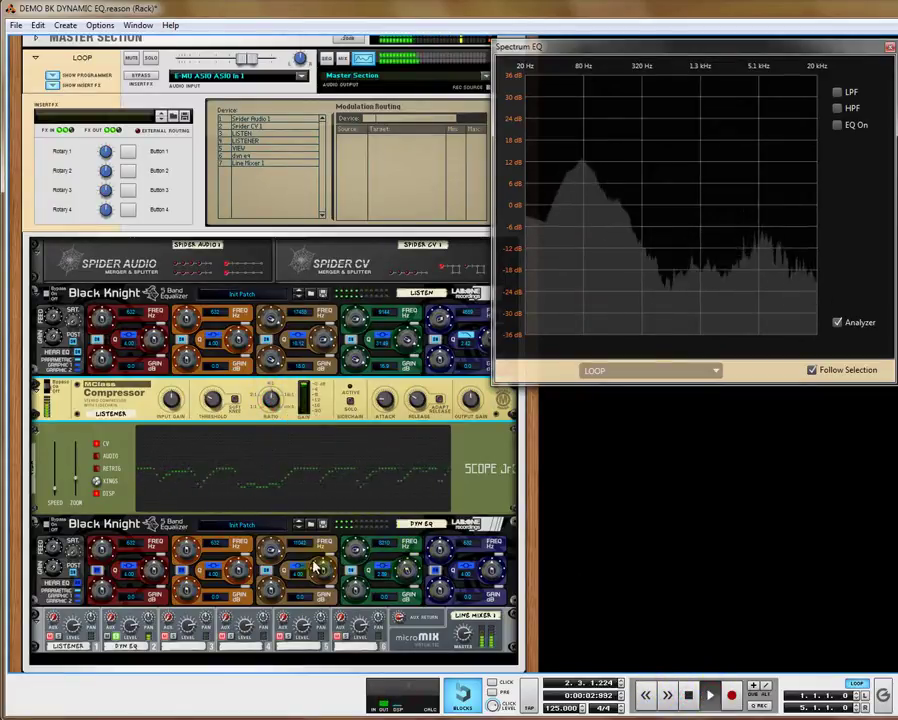
{"action": "left_click", "coordinate": [275, 553]}
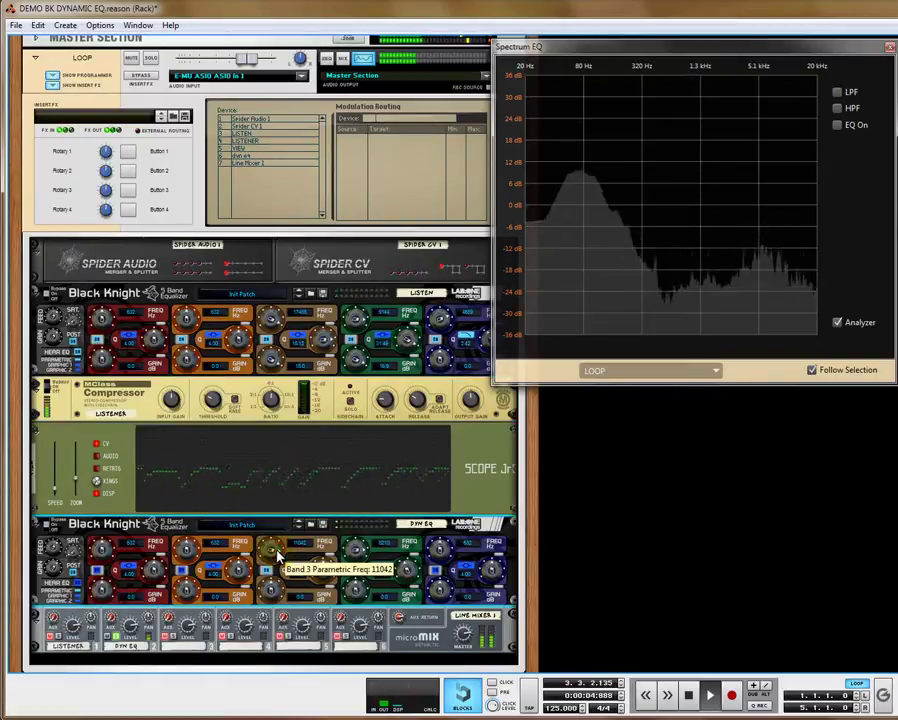
{"action": "scroll", "coordinate": [279, 555], "scroll_direction": "up", "scroll_amount": 2}
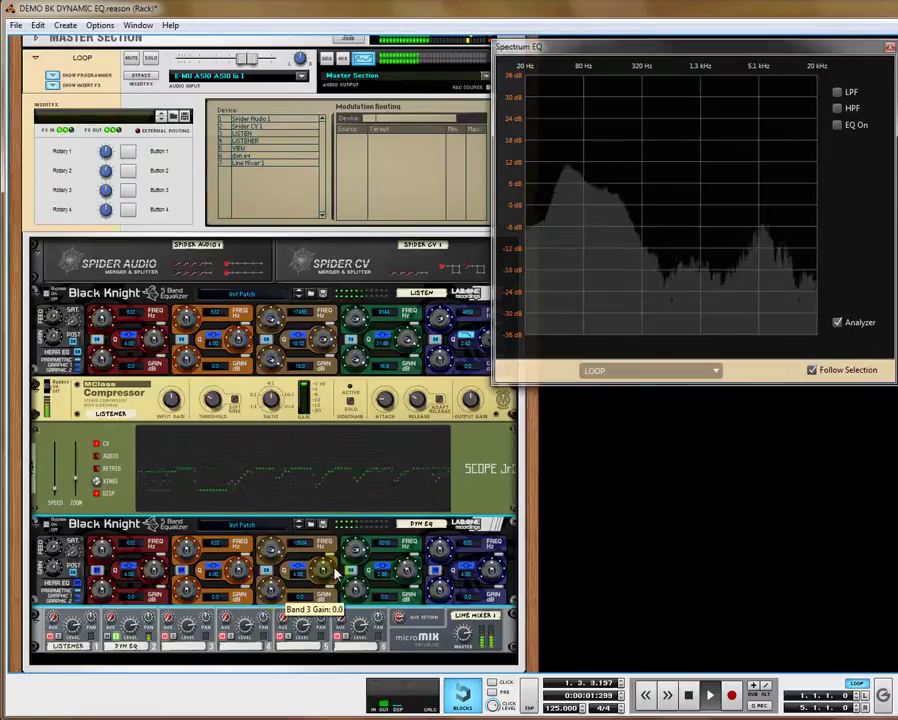
{"action": "left_click_drag", "start_coordinate": [322, 570], "coordinate": [328, 605]}
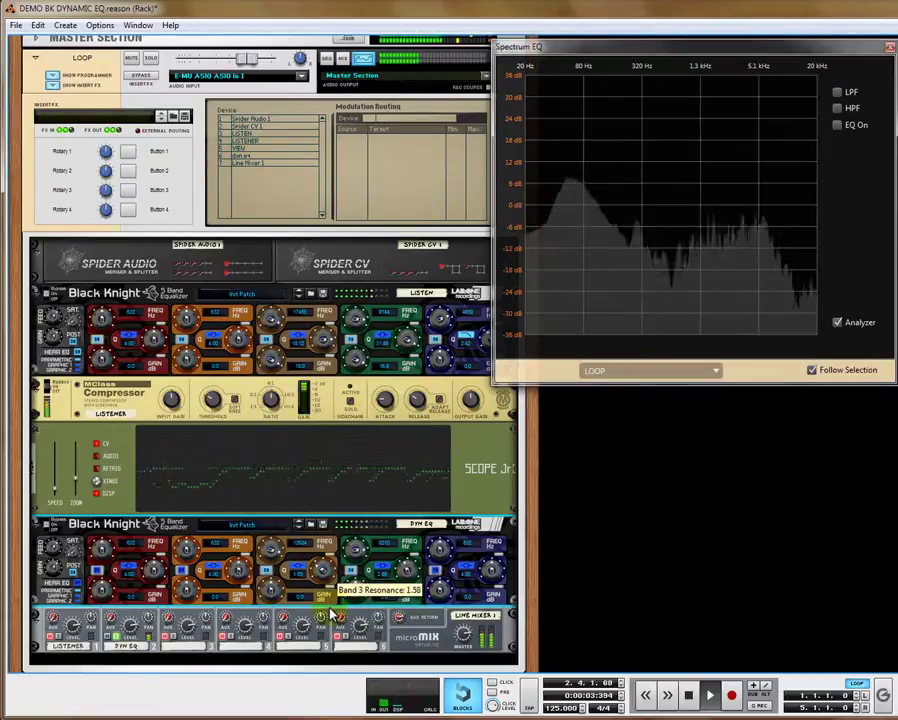
{"action": "scroll", "coordinate": [322, 572], "scroll_direction": "down", "scroll_amount": 3}
{"action": "scroll", "coordinate": [322, 572], "scroll_direction": "up", "scroll_amount": 1}
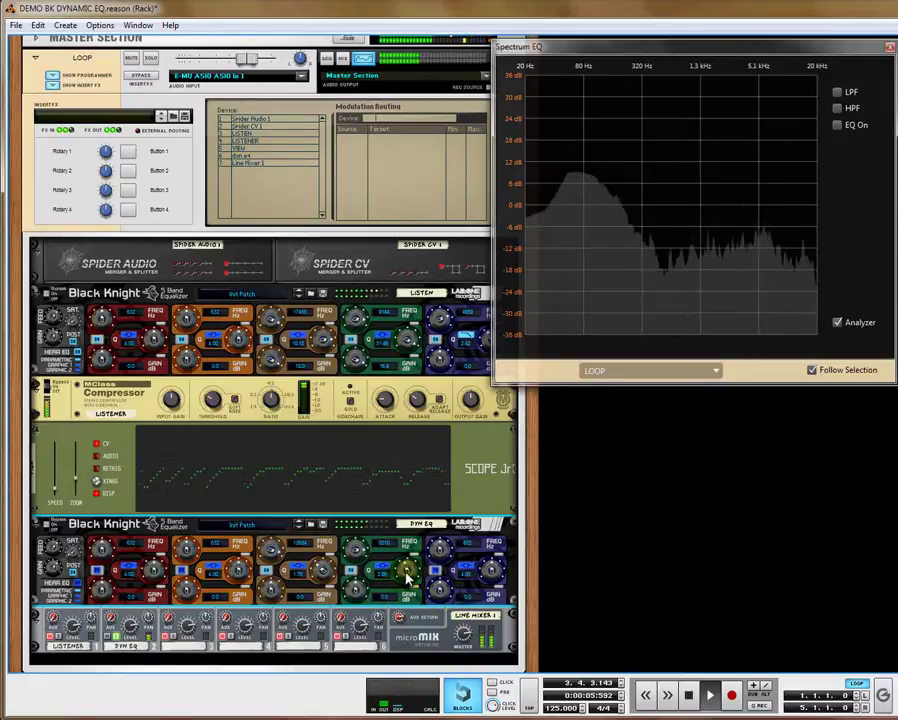
Ease the compressor ratio down toward 3.29:1, then stop playback
{"action": "left_click_drag", "start_coordinate": [264, 411], "coordinate": [278, 418]}
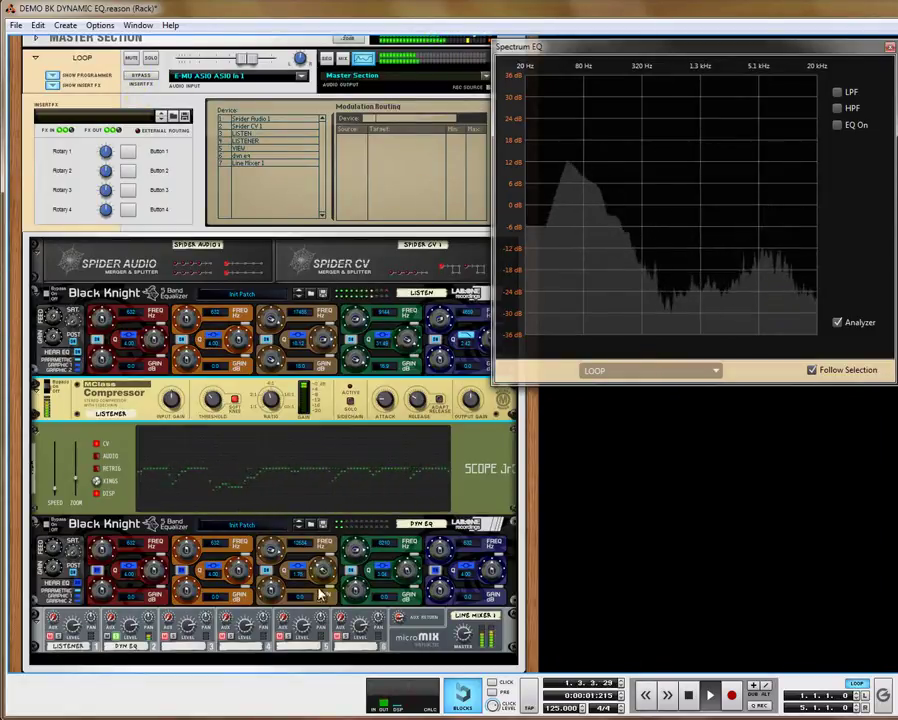
{"action": "mouse_move", "coordinate": [280, 412]}
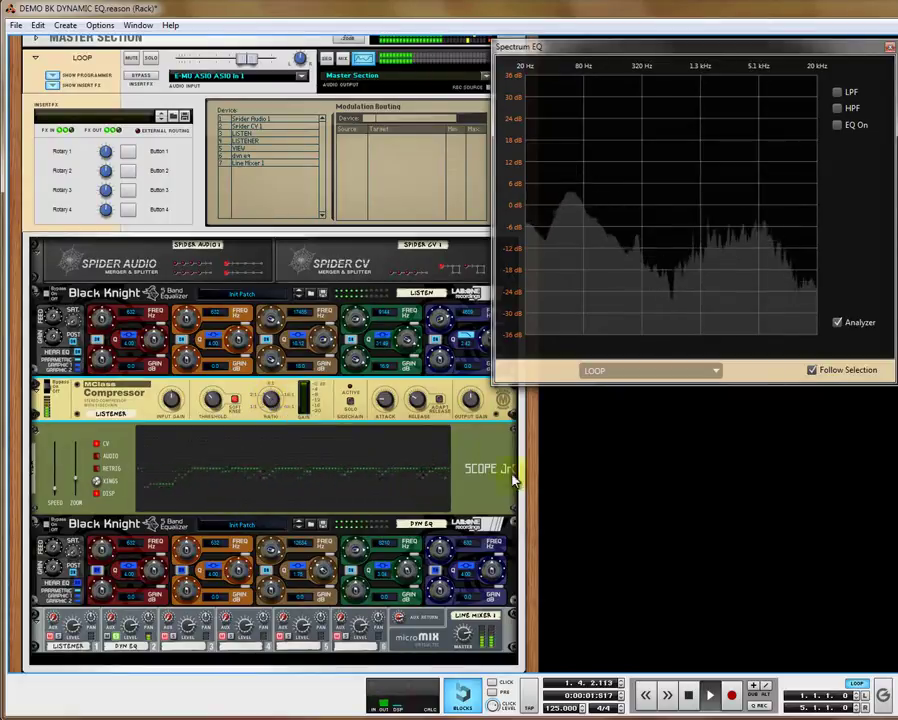
{"action": "left_click", "coordinate": [688, 694]}
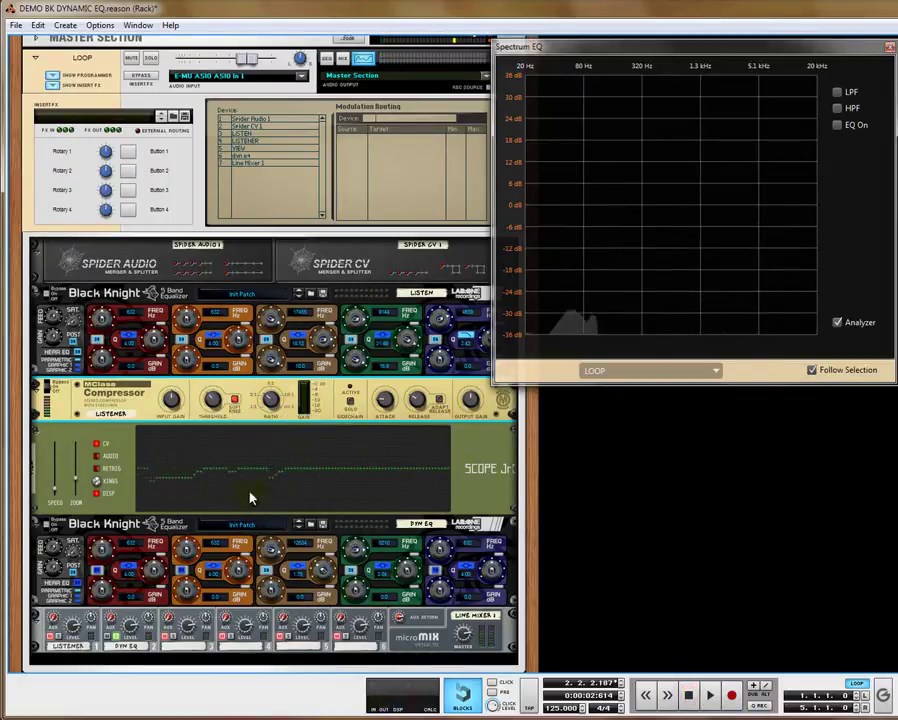